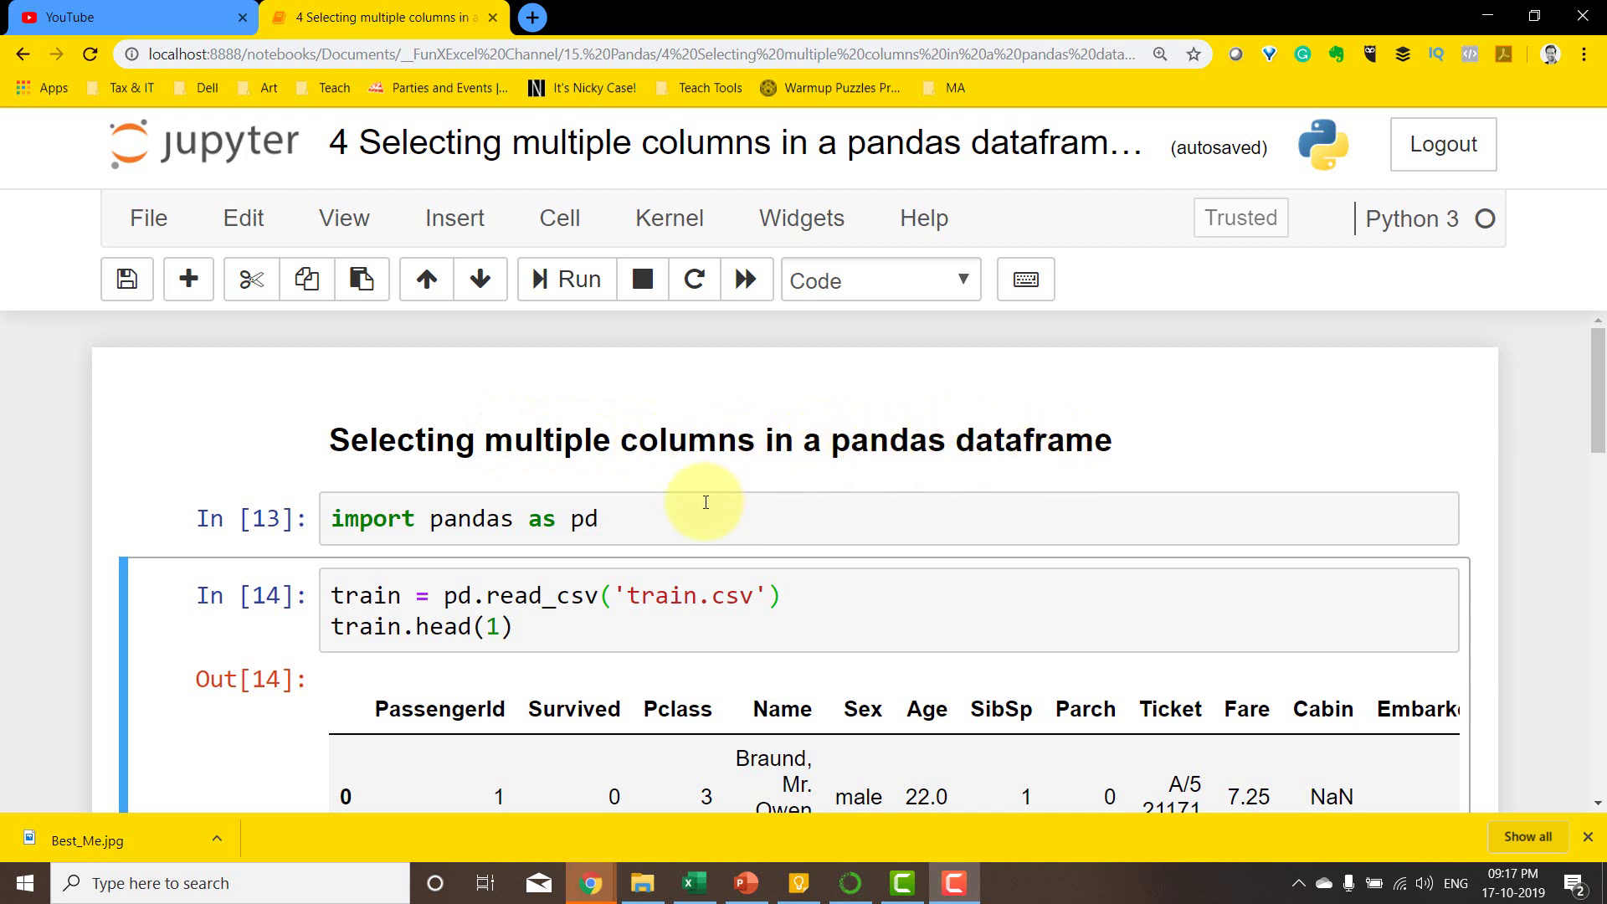
Step: Re-run the pandas import cell, then highlight the Name and Age headers in the train preview
click(663, 518)
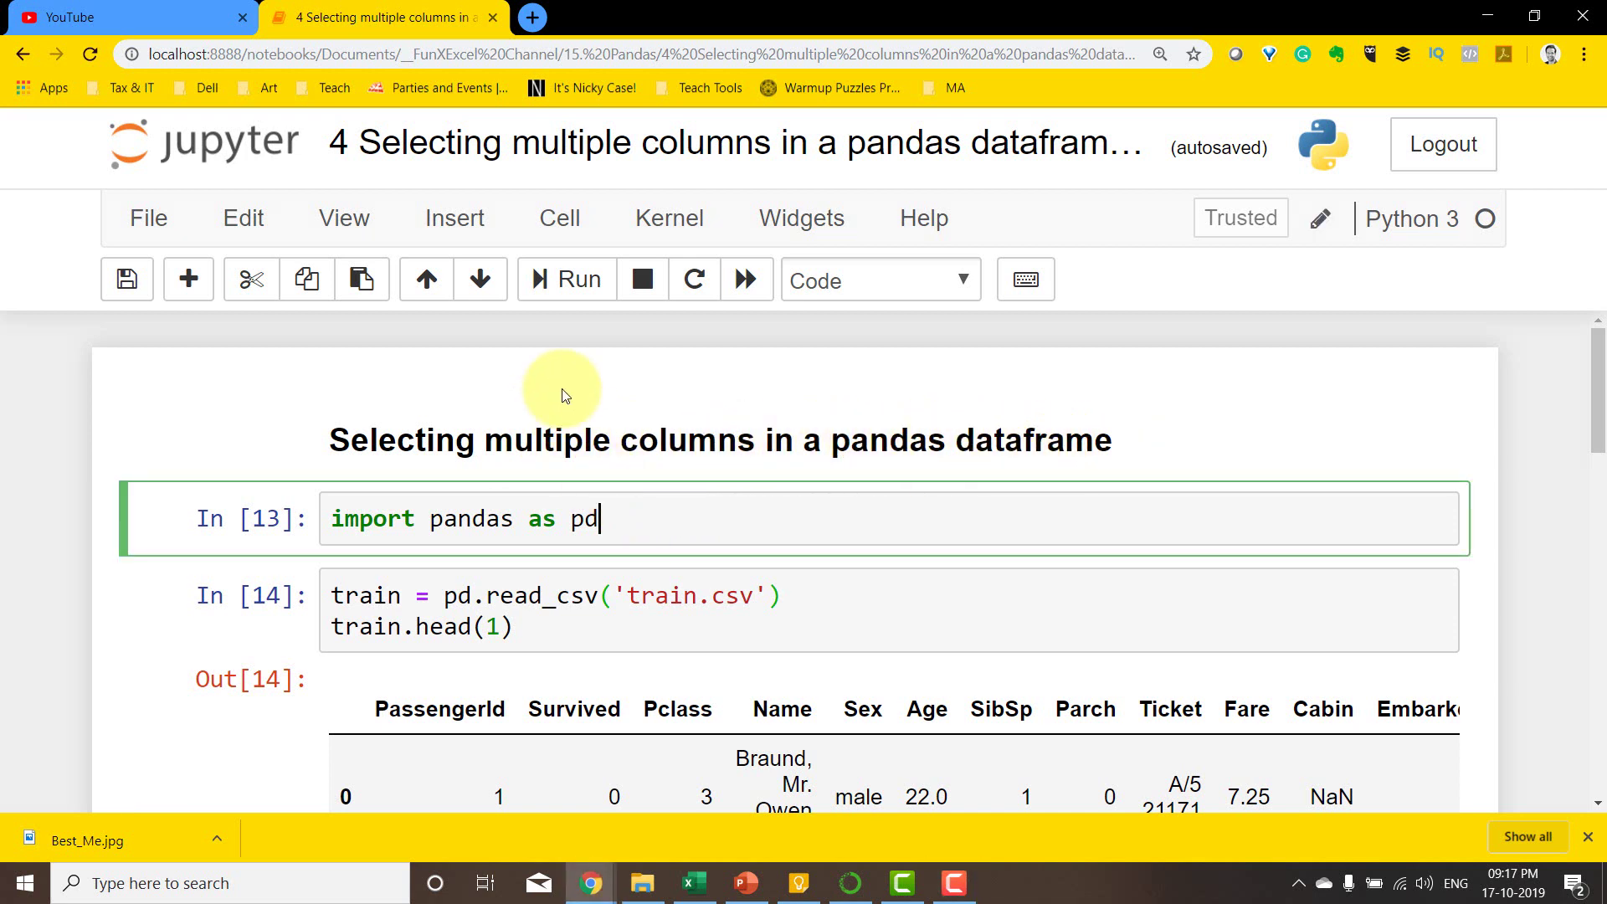
click(566, 281)
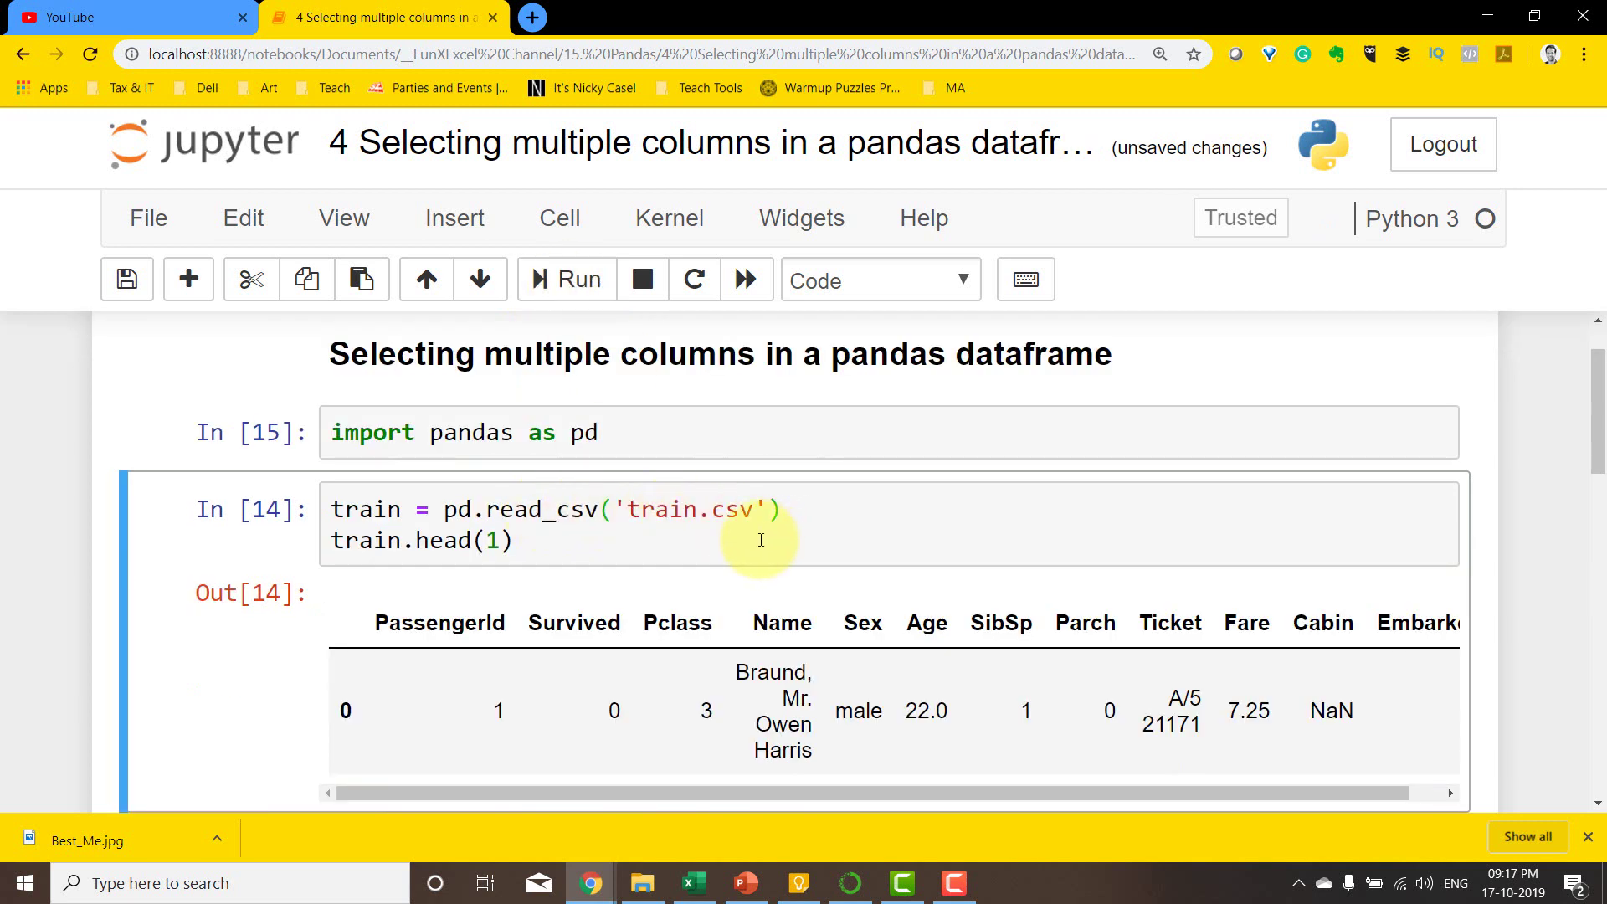
click(577, 544)
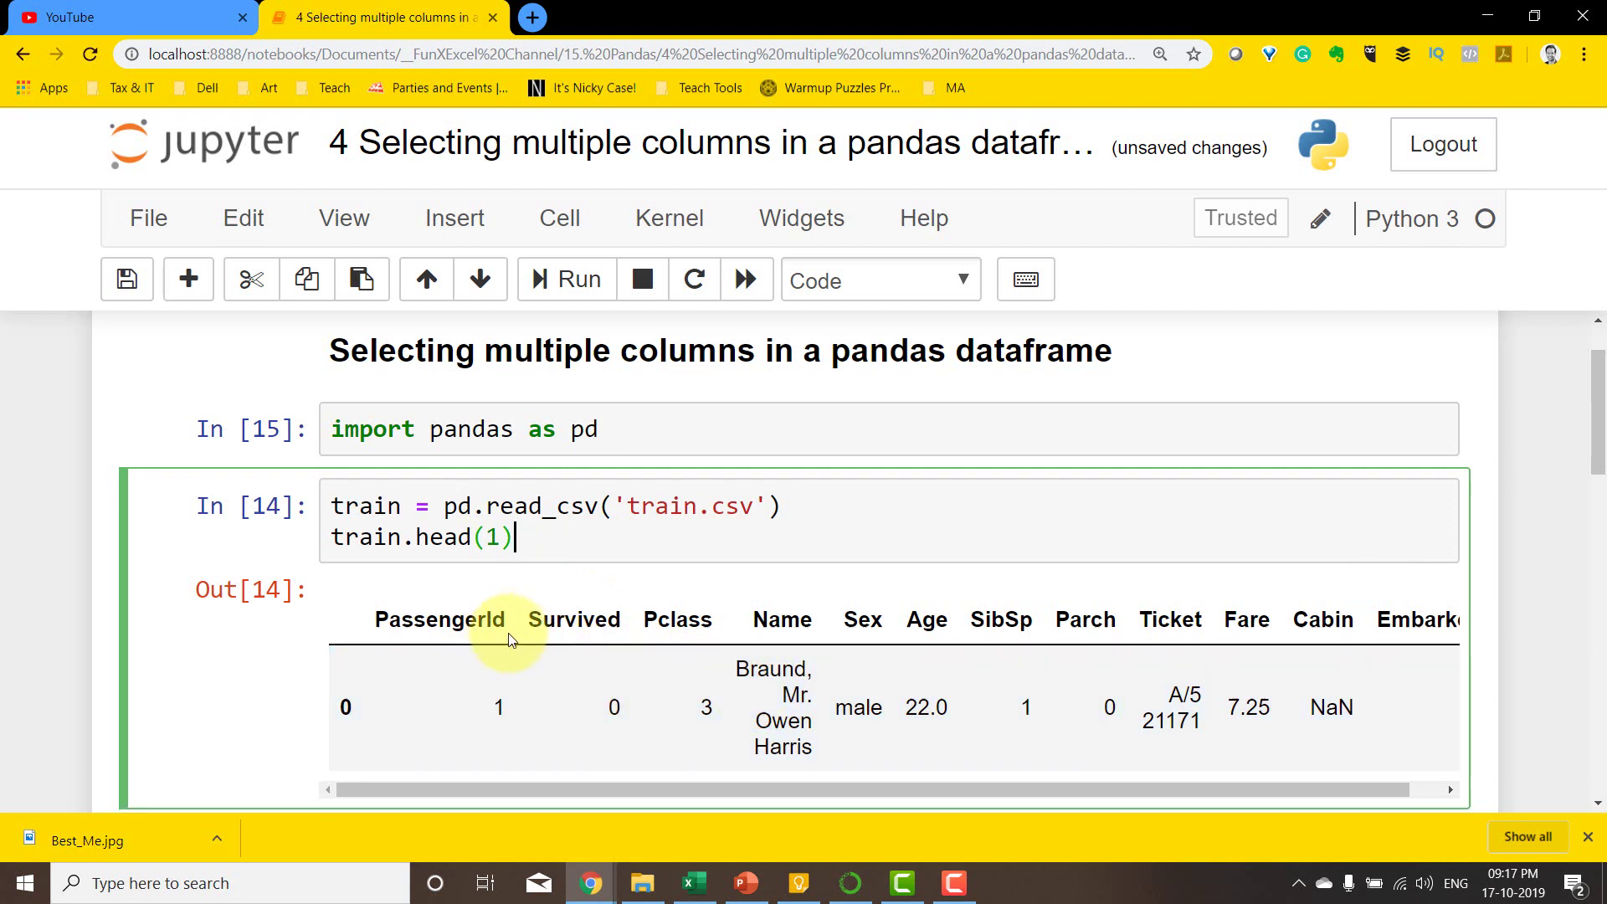
scroll(515, 616, down, 1)
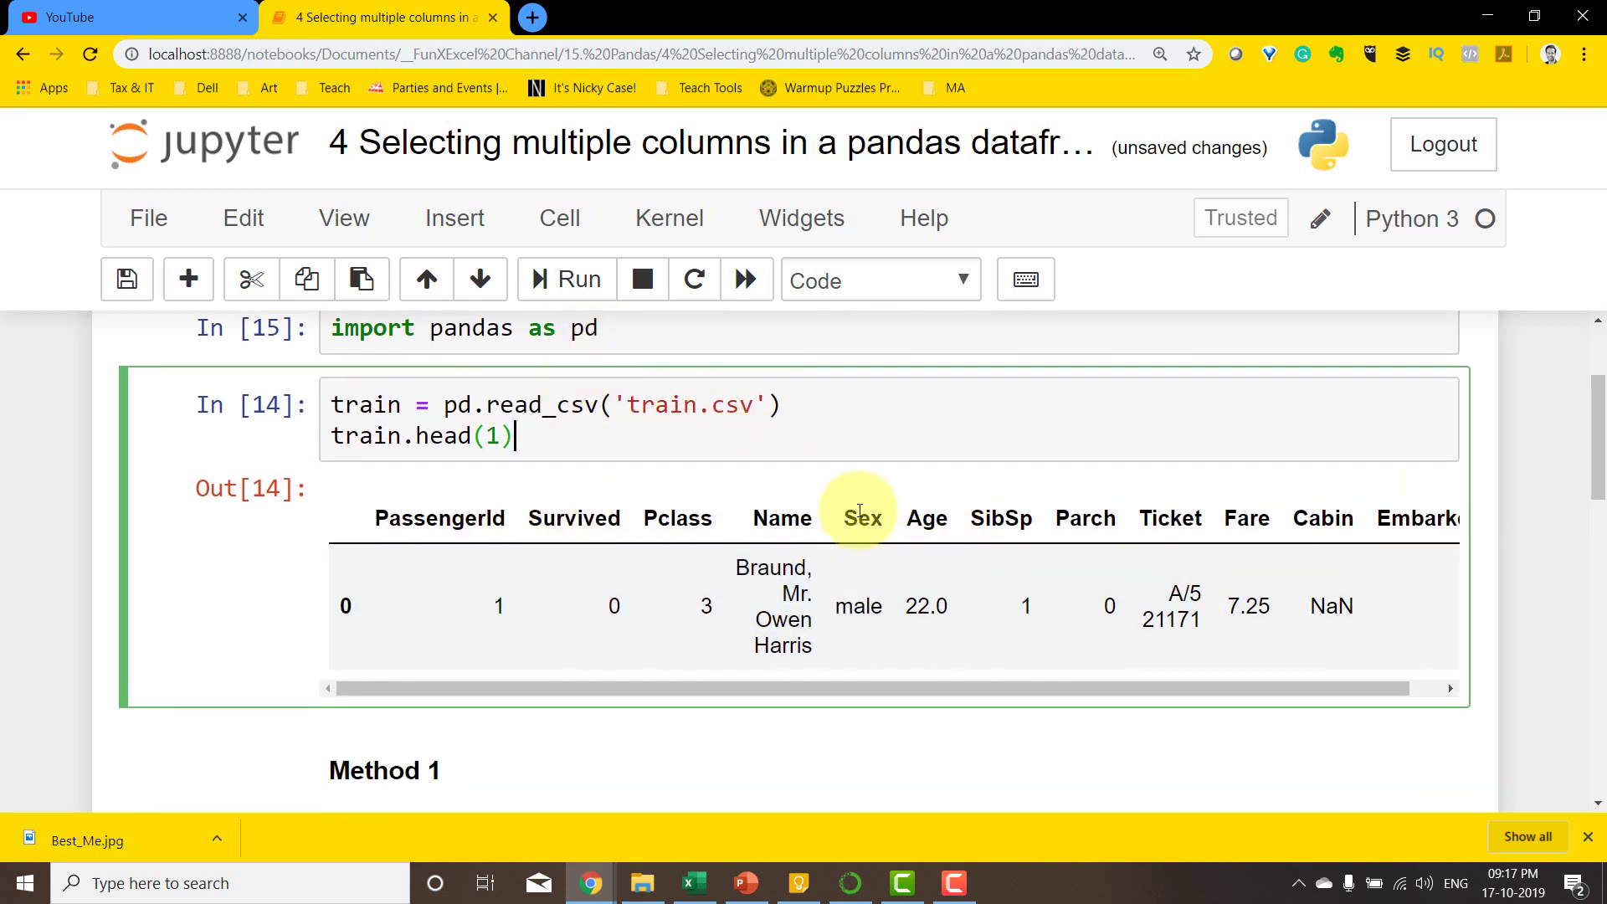
double_click(783, 518)
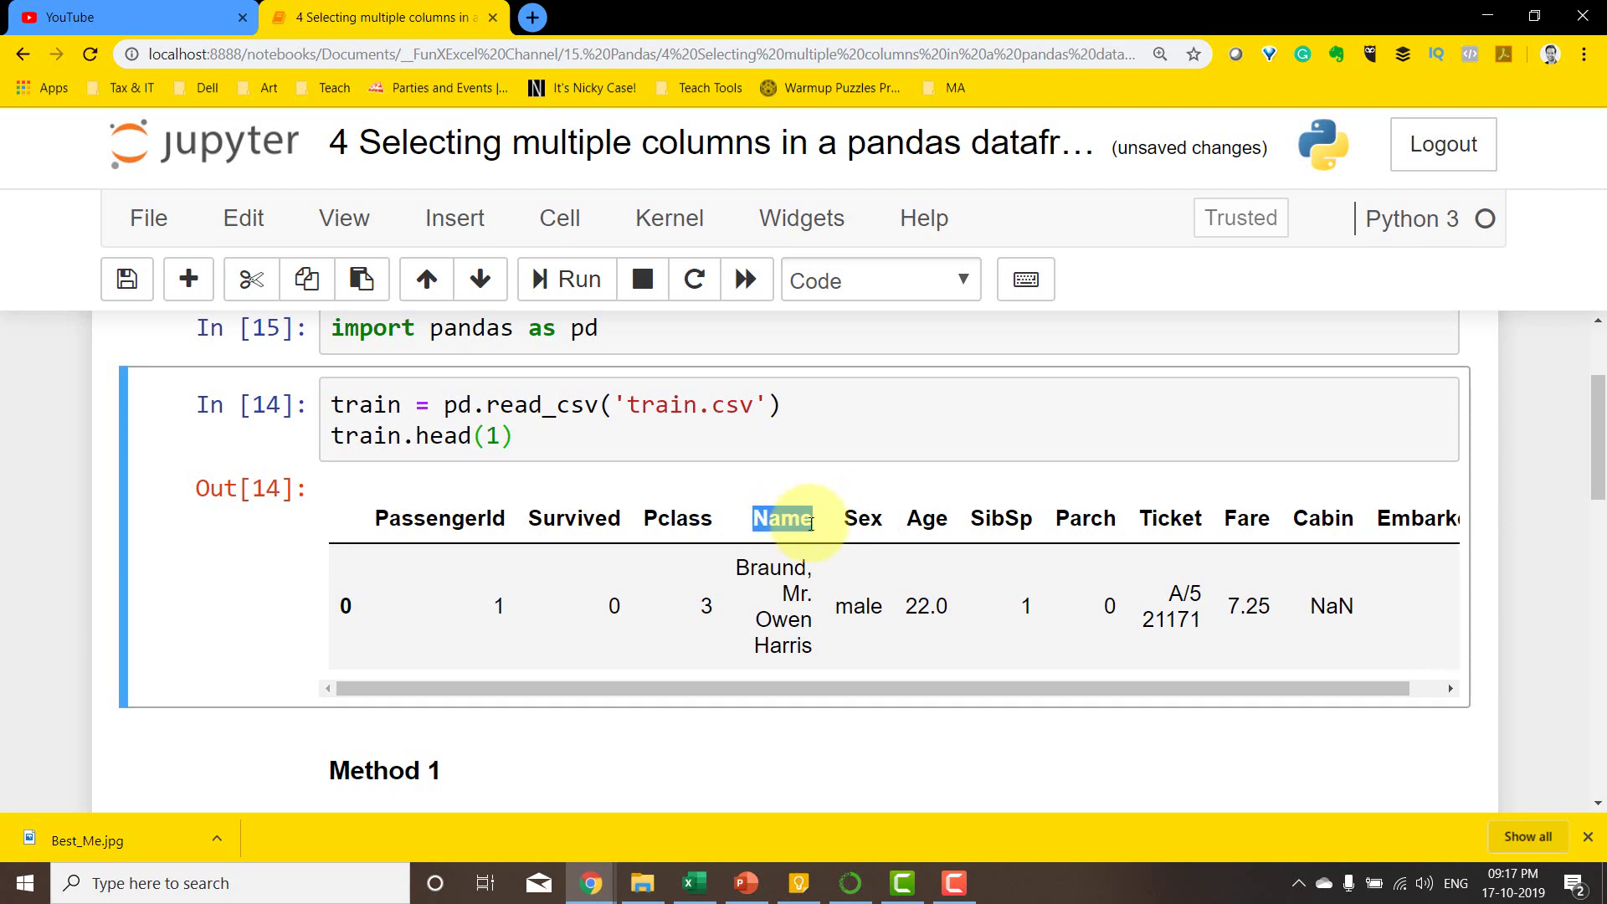
double_click(927, 518)
scroll(779, 527, down, 3)
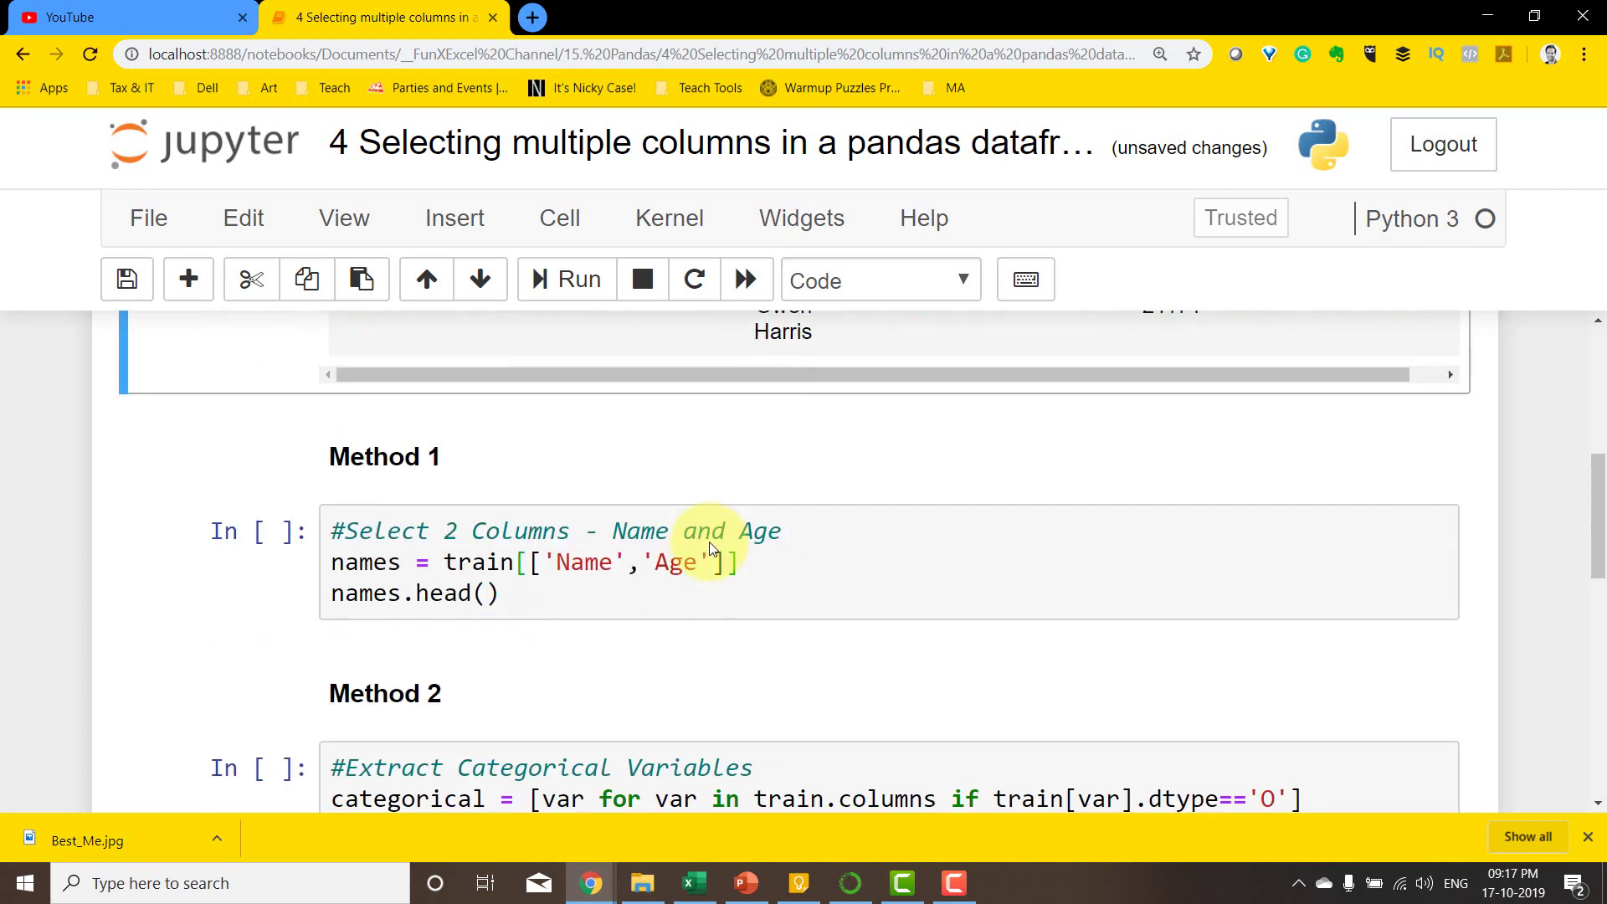
click(392, 534)
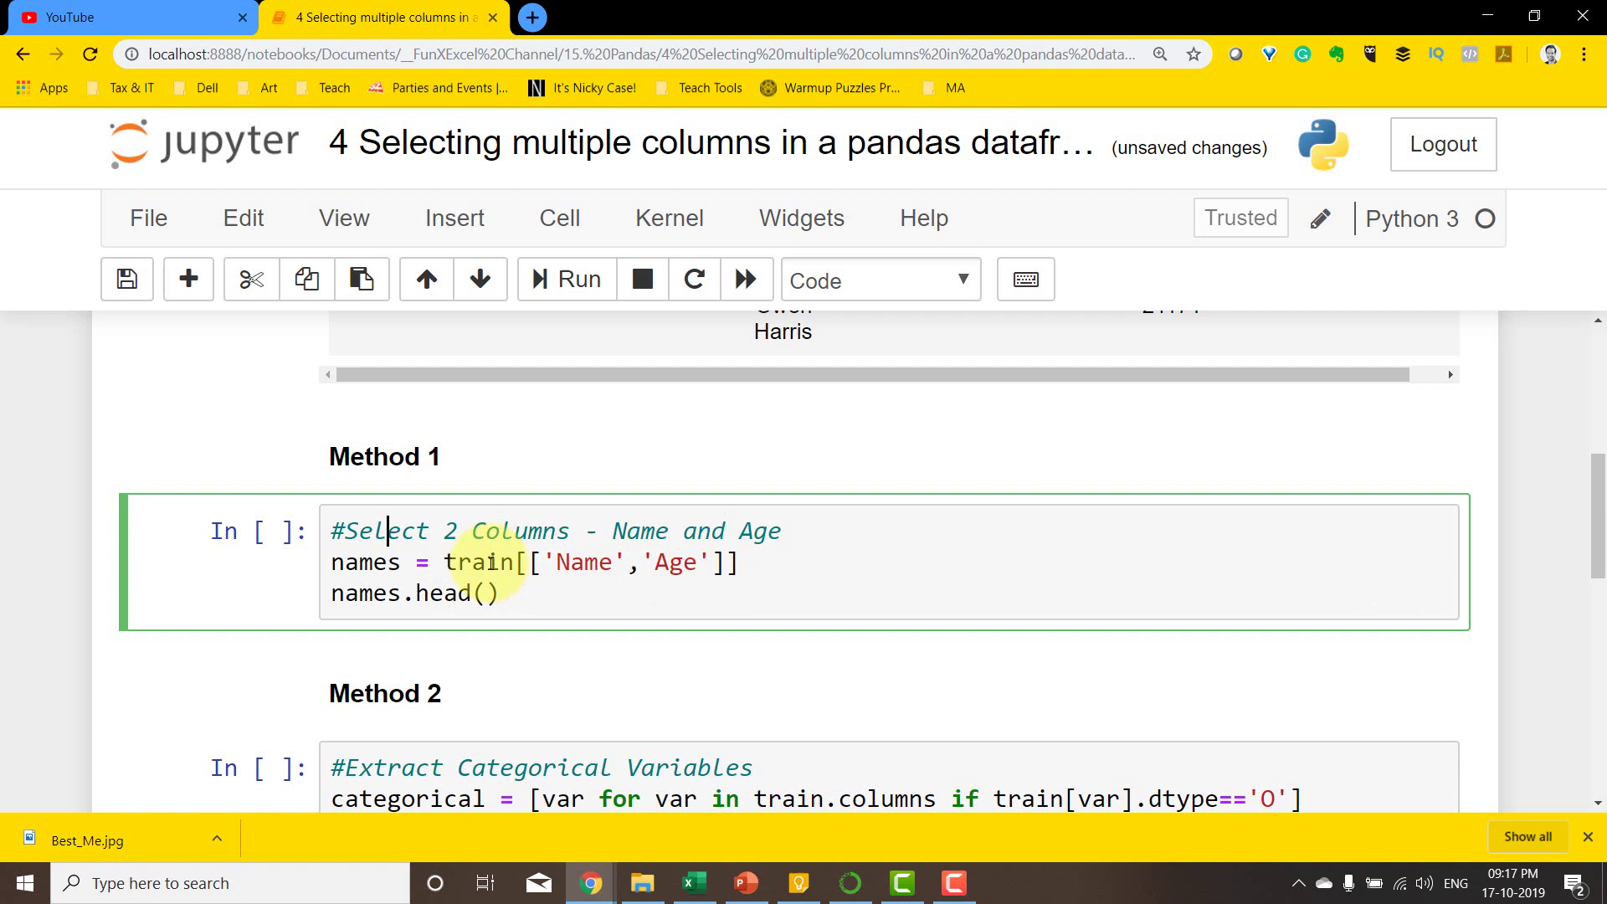
double_click(484, 564)
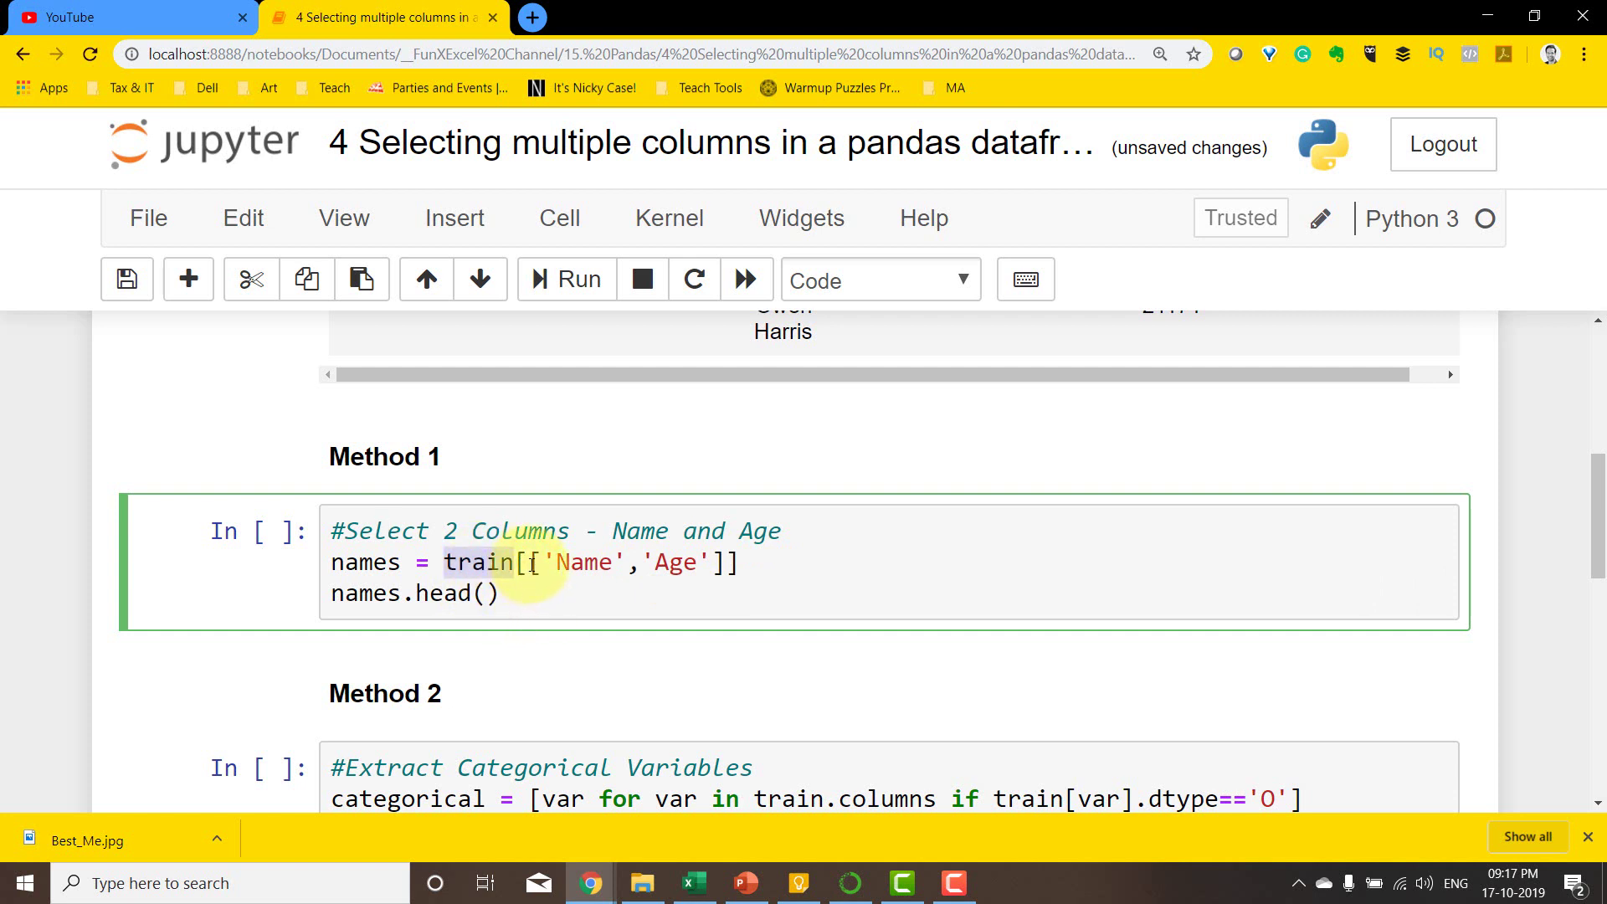
drag(529, 566, 728, 562)
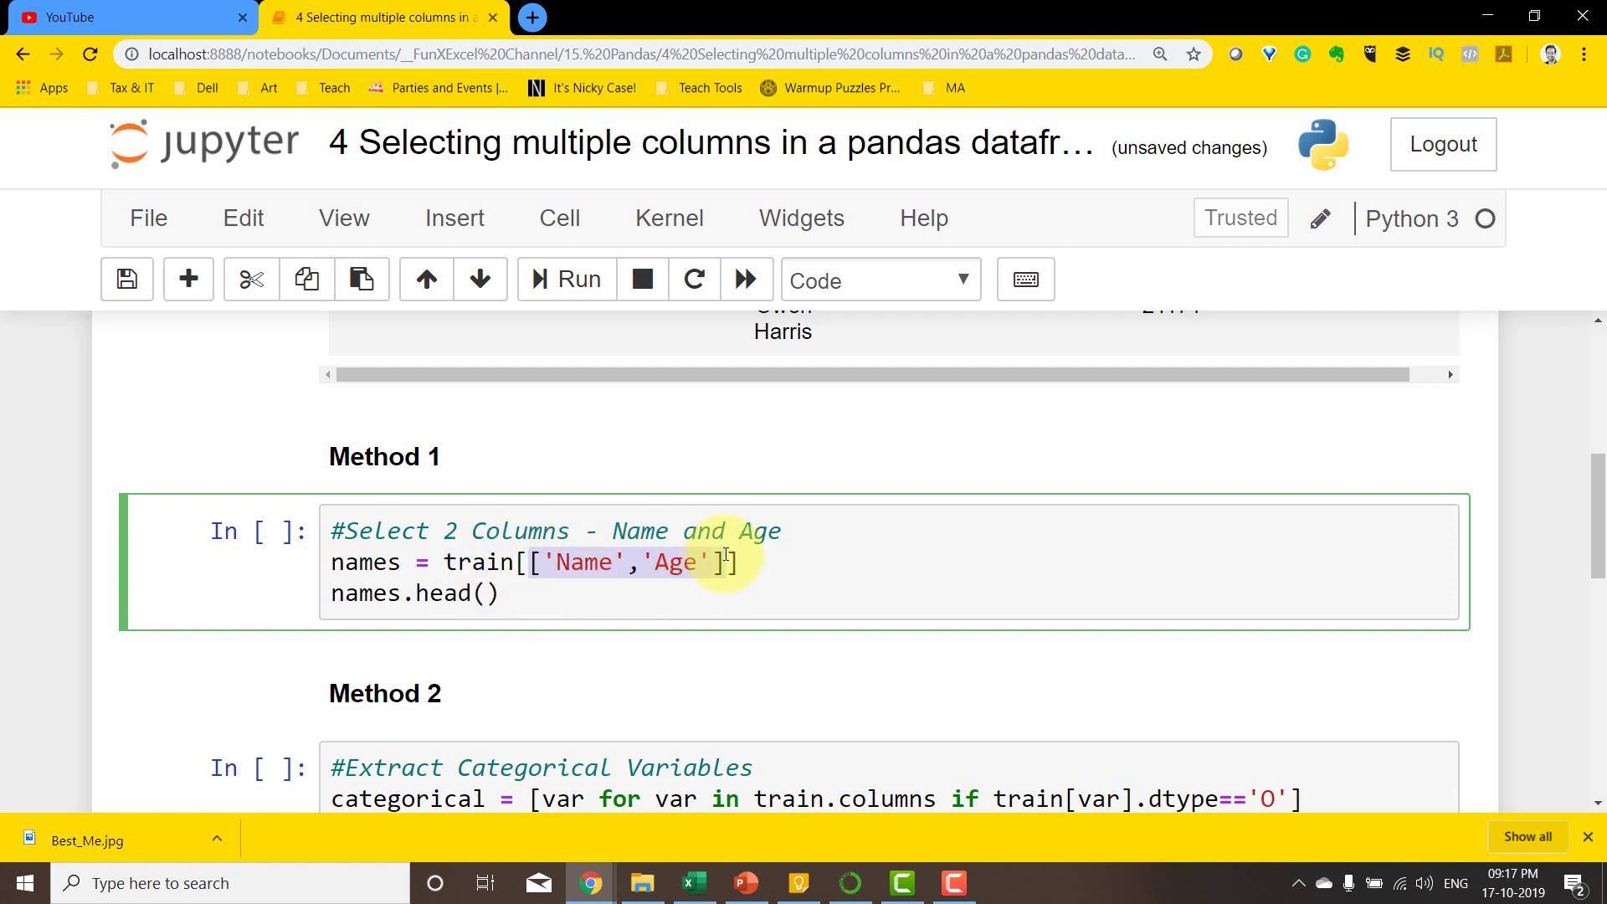
key(Delete)
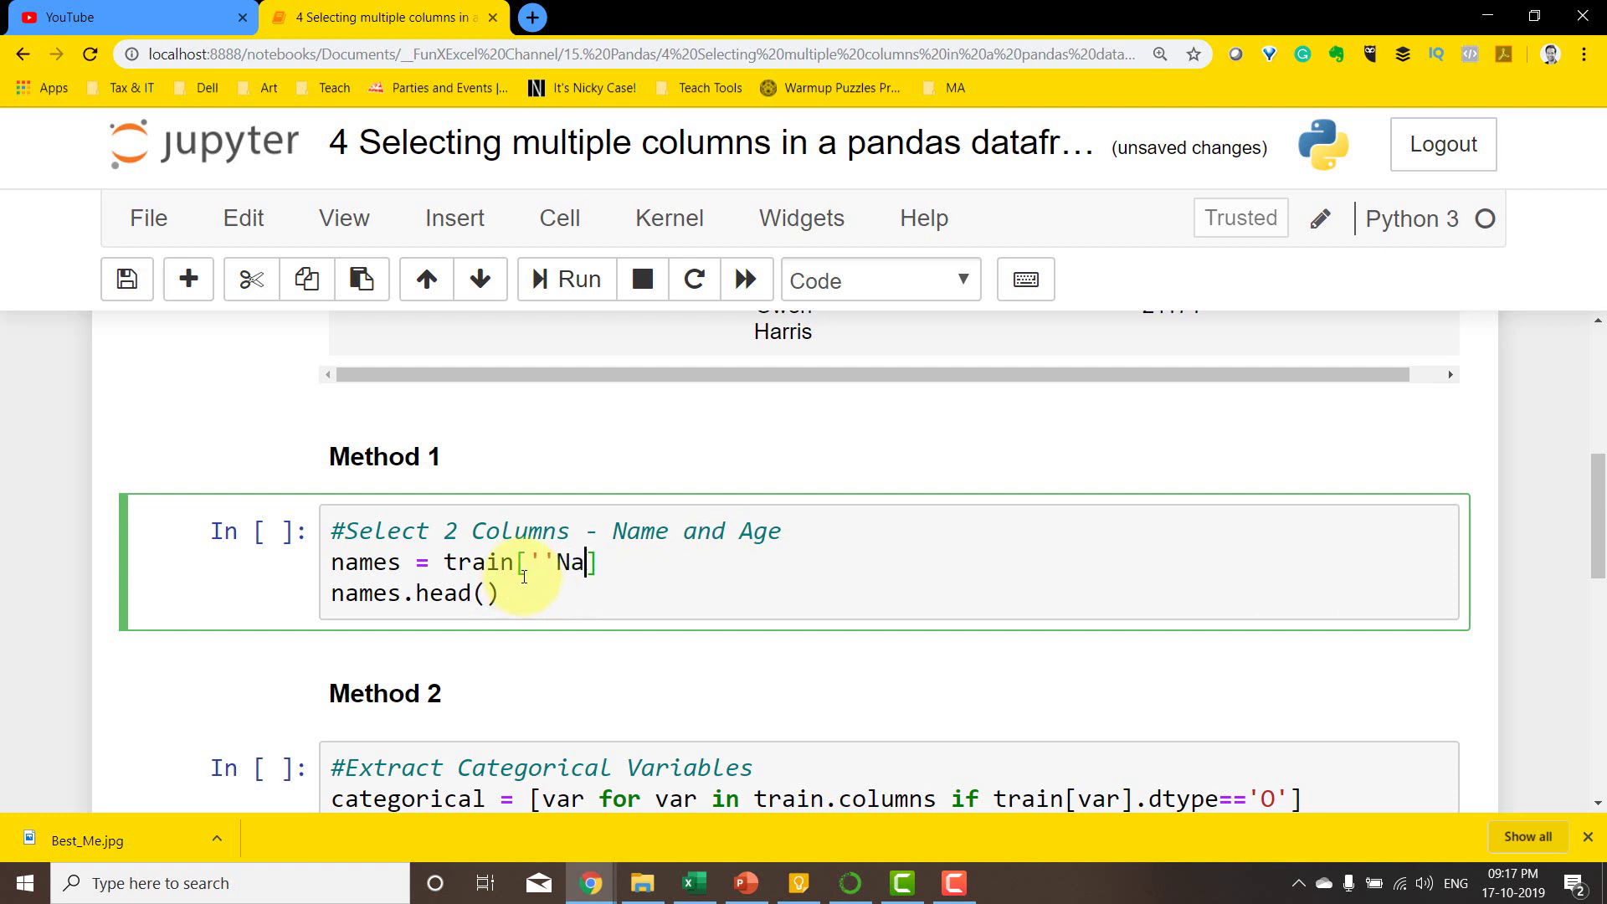
key(BackSpace)
key(BackSpace)
key(BackSpace)
key(BackSpace)
key(BackSpace)
key(BackSpace)
text(ame)
key(Left)
key(shift+Left)
key(shift+Left)
key(shift+Left)
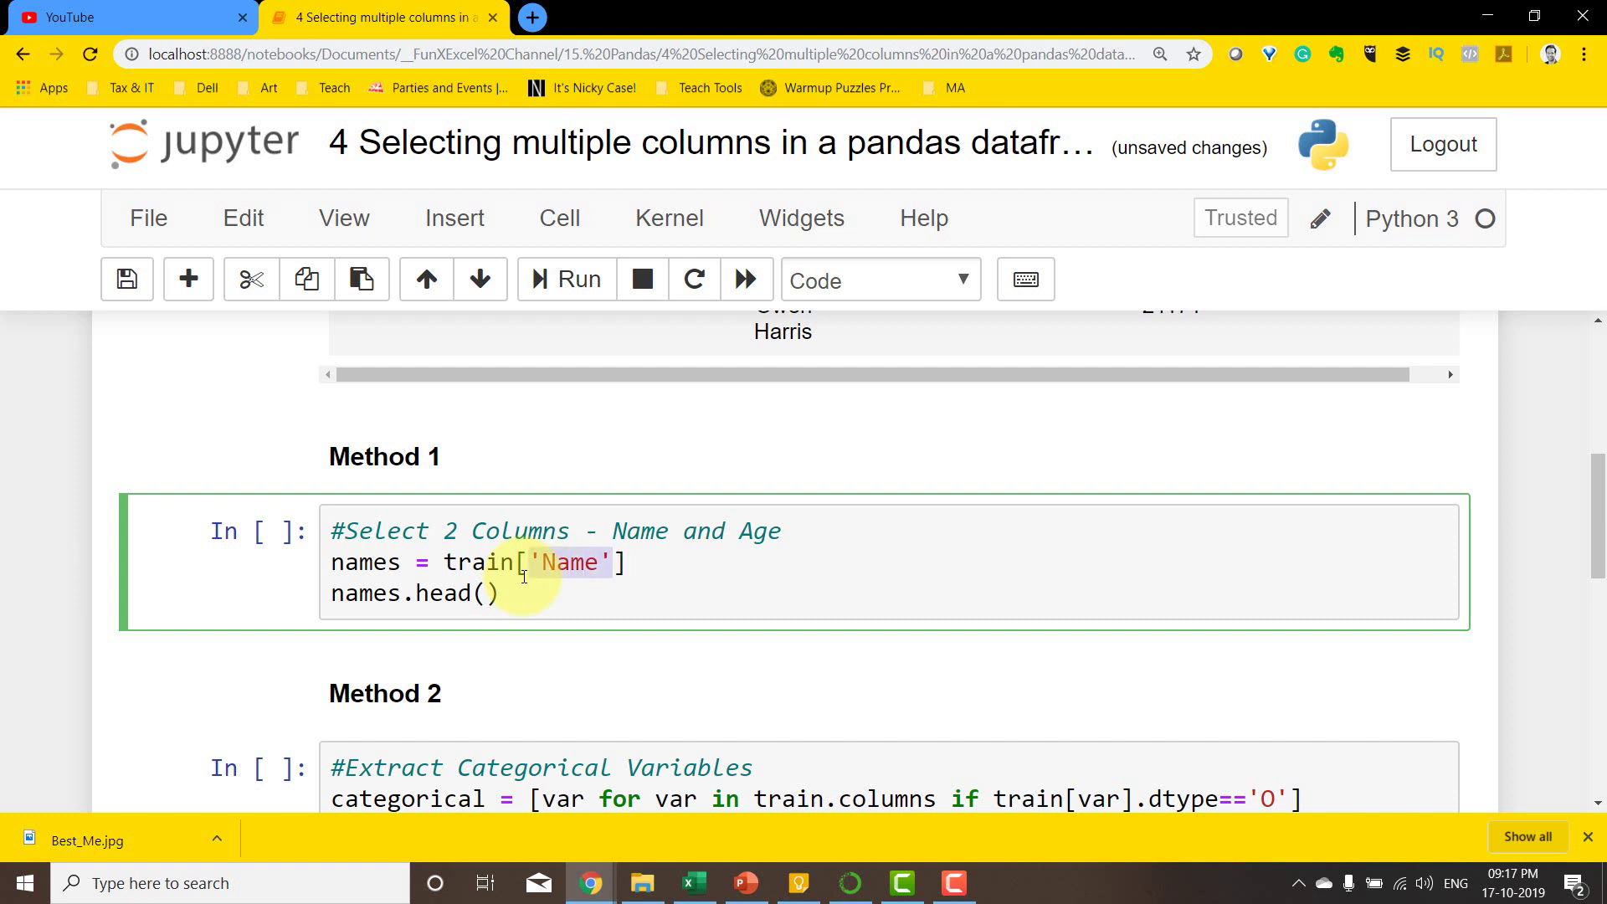
key(BackSpace)
text(['Name','Age'])
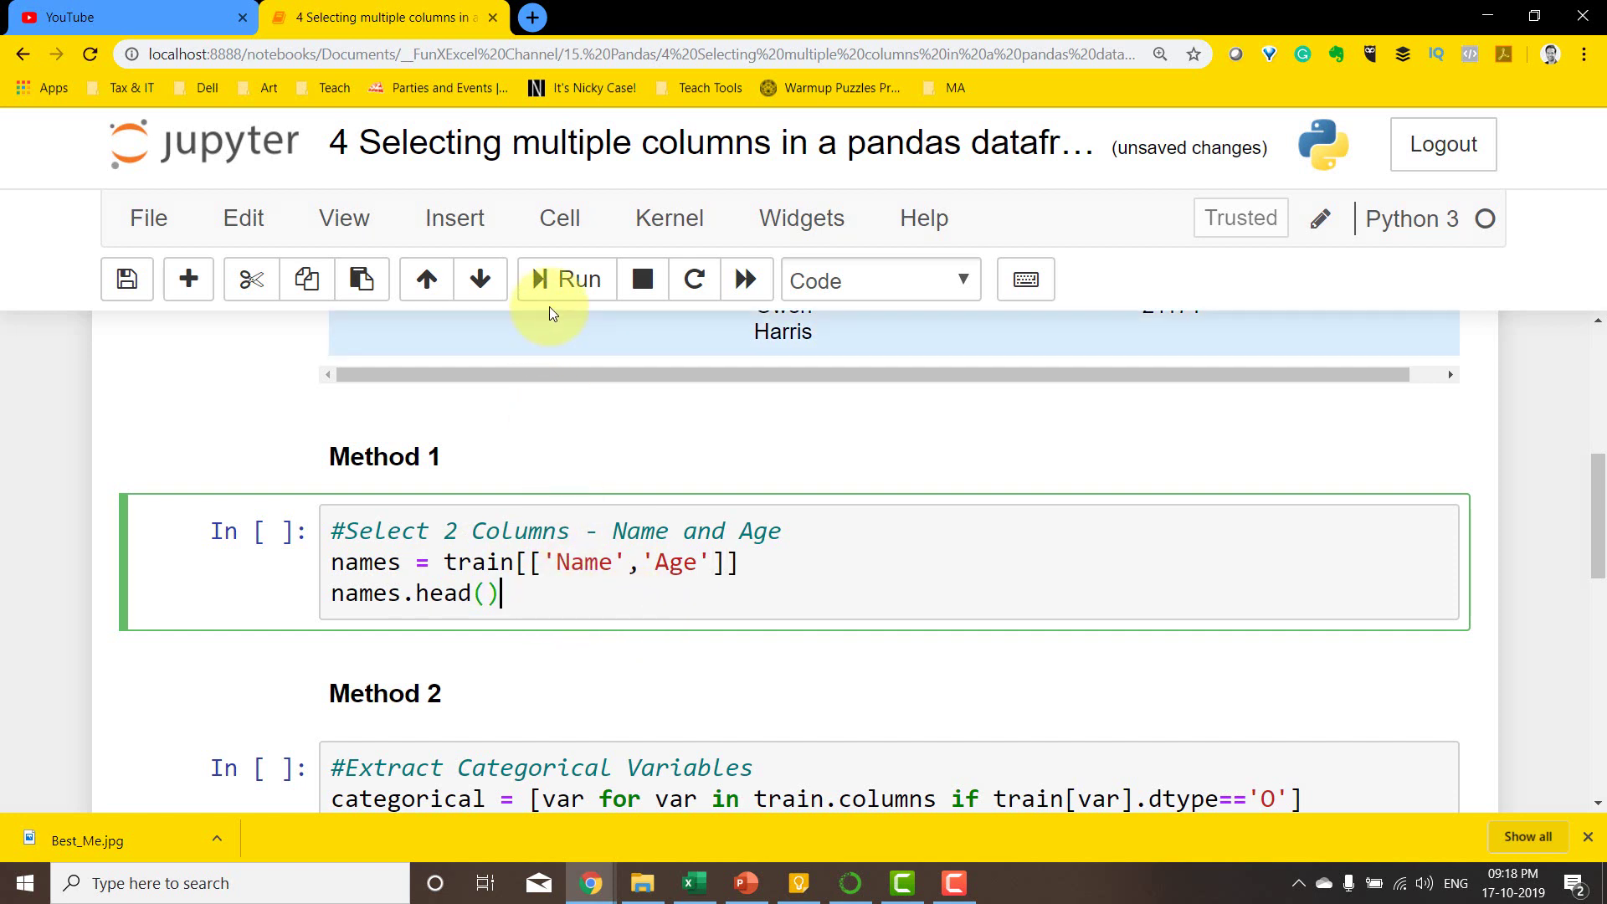
Step: Run the Method 1 cell and delete the extra space after 'Age' in its code
click(565, 278)
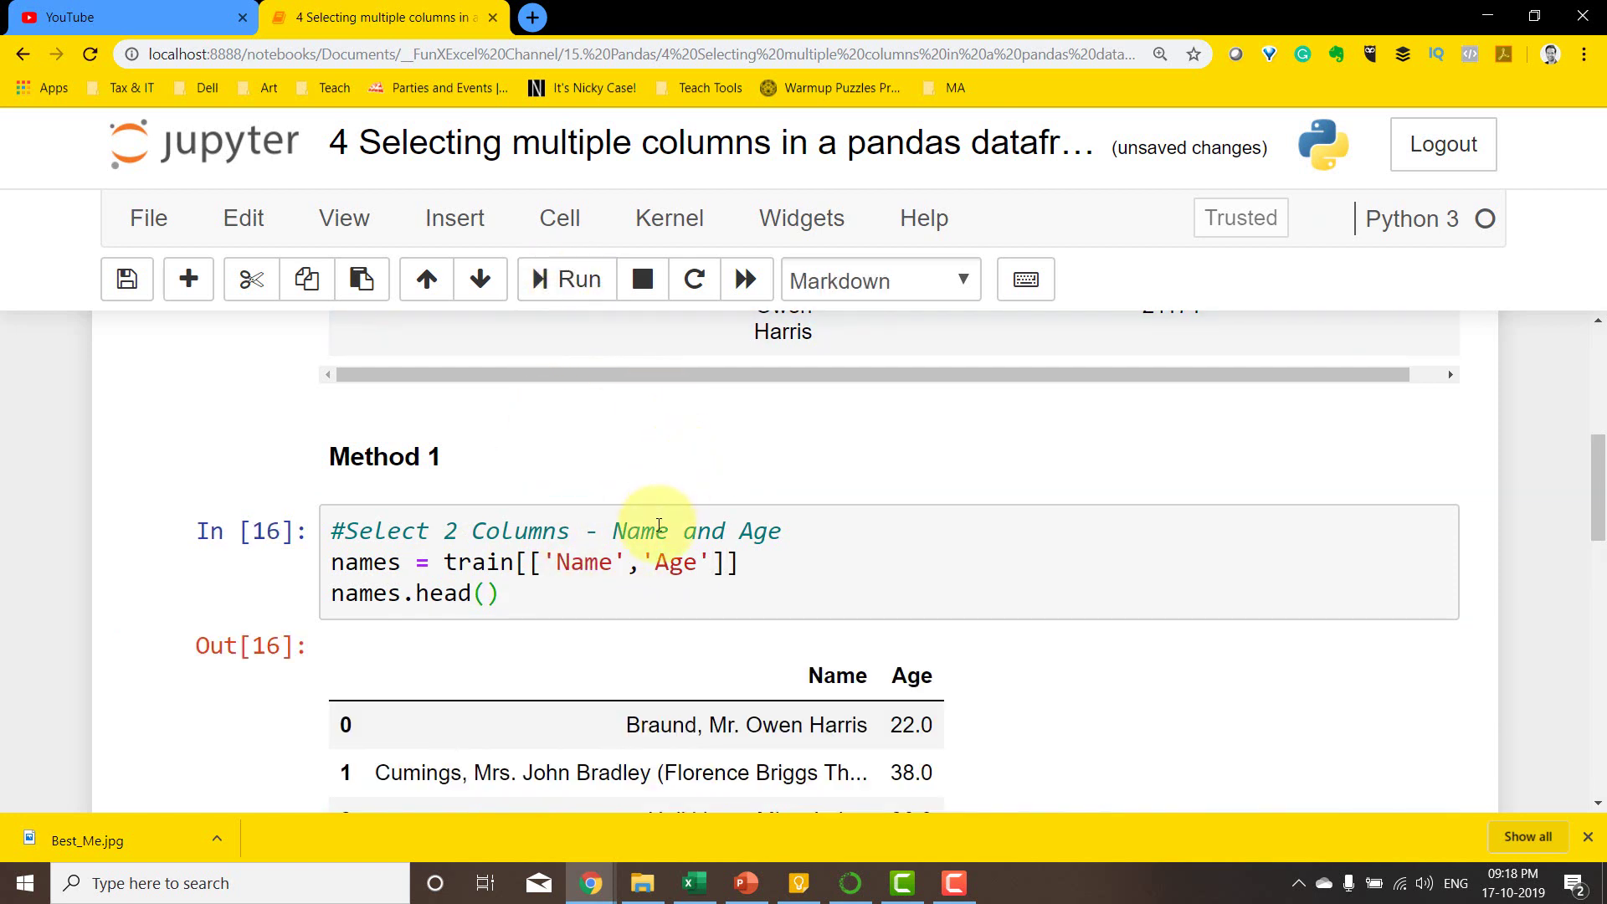
click(714, 568)
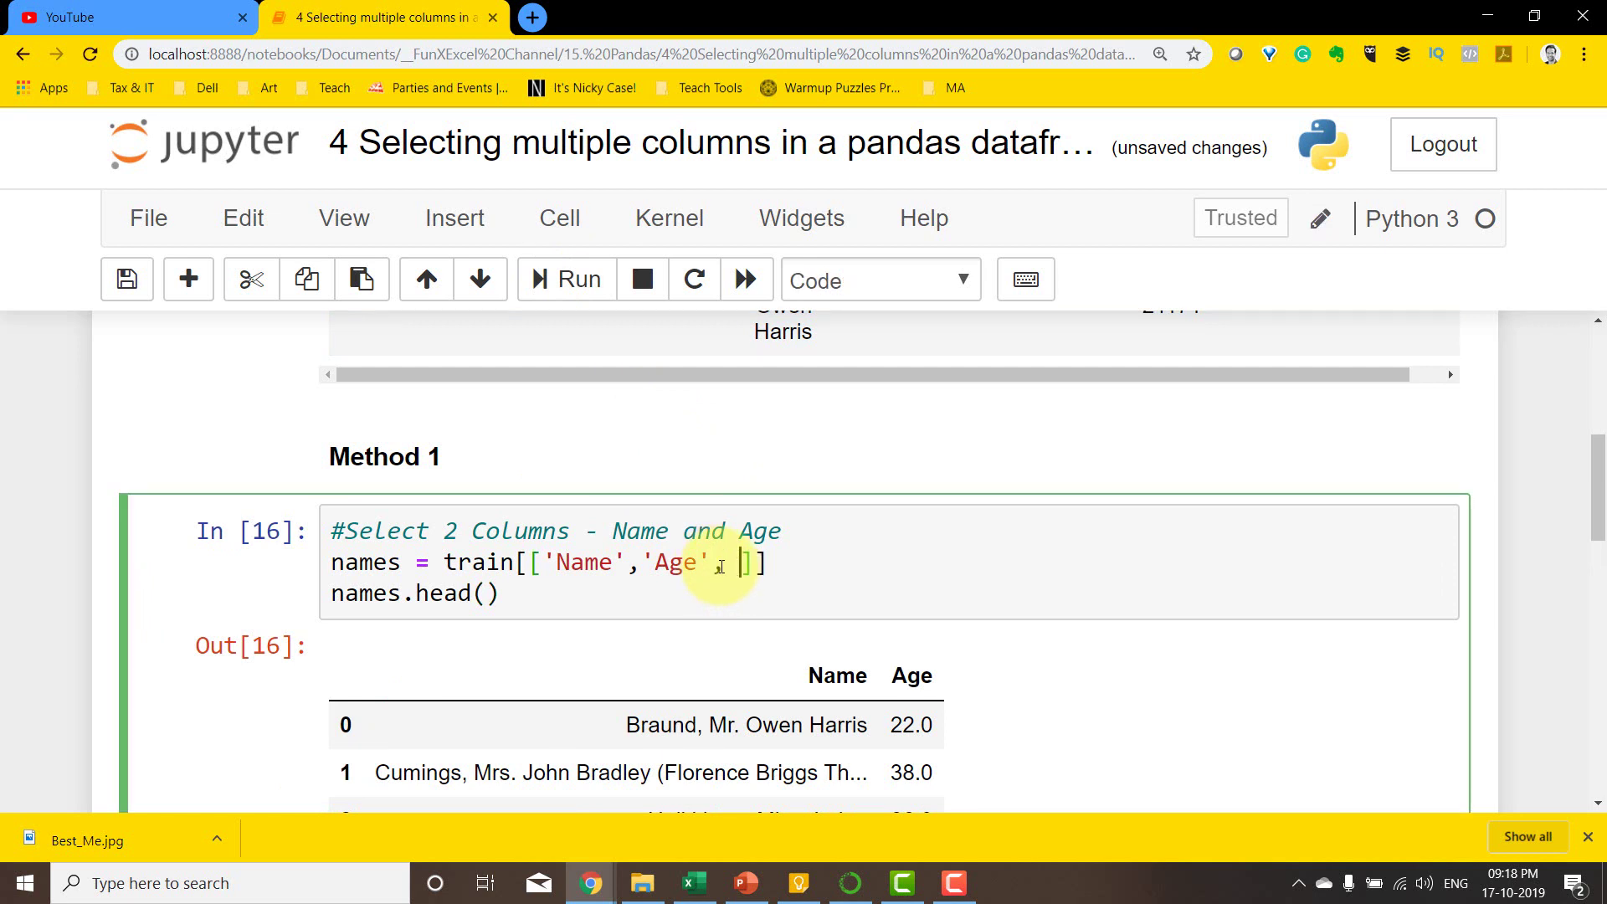
key(BackSpace)
scroll(704, 540, down, 3)
scroll(687, 524, down, 3)
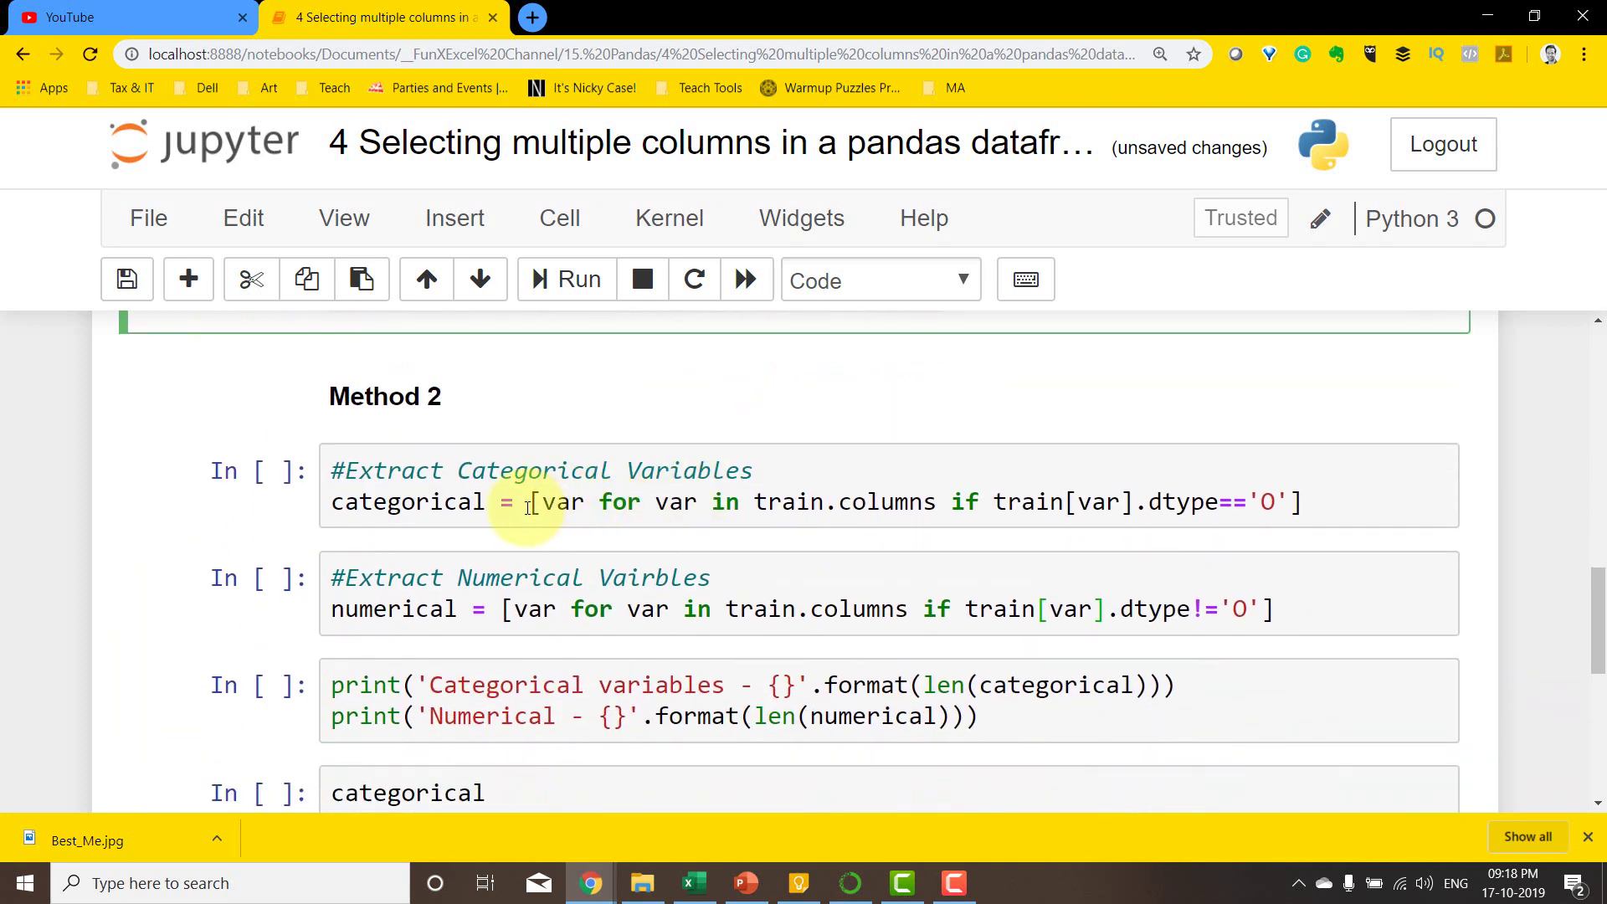
drag(491, 500, 301, 503)
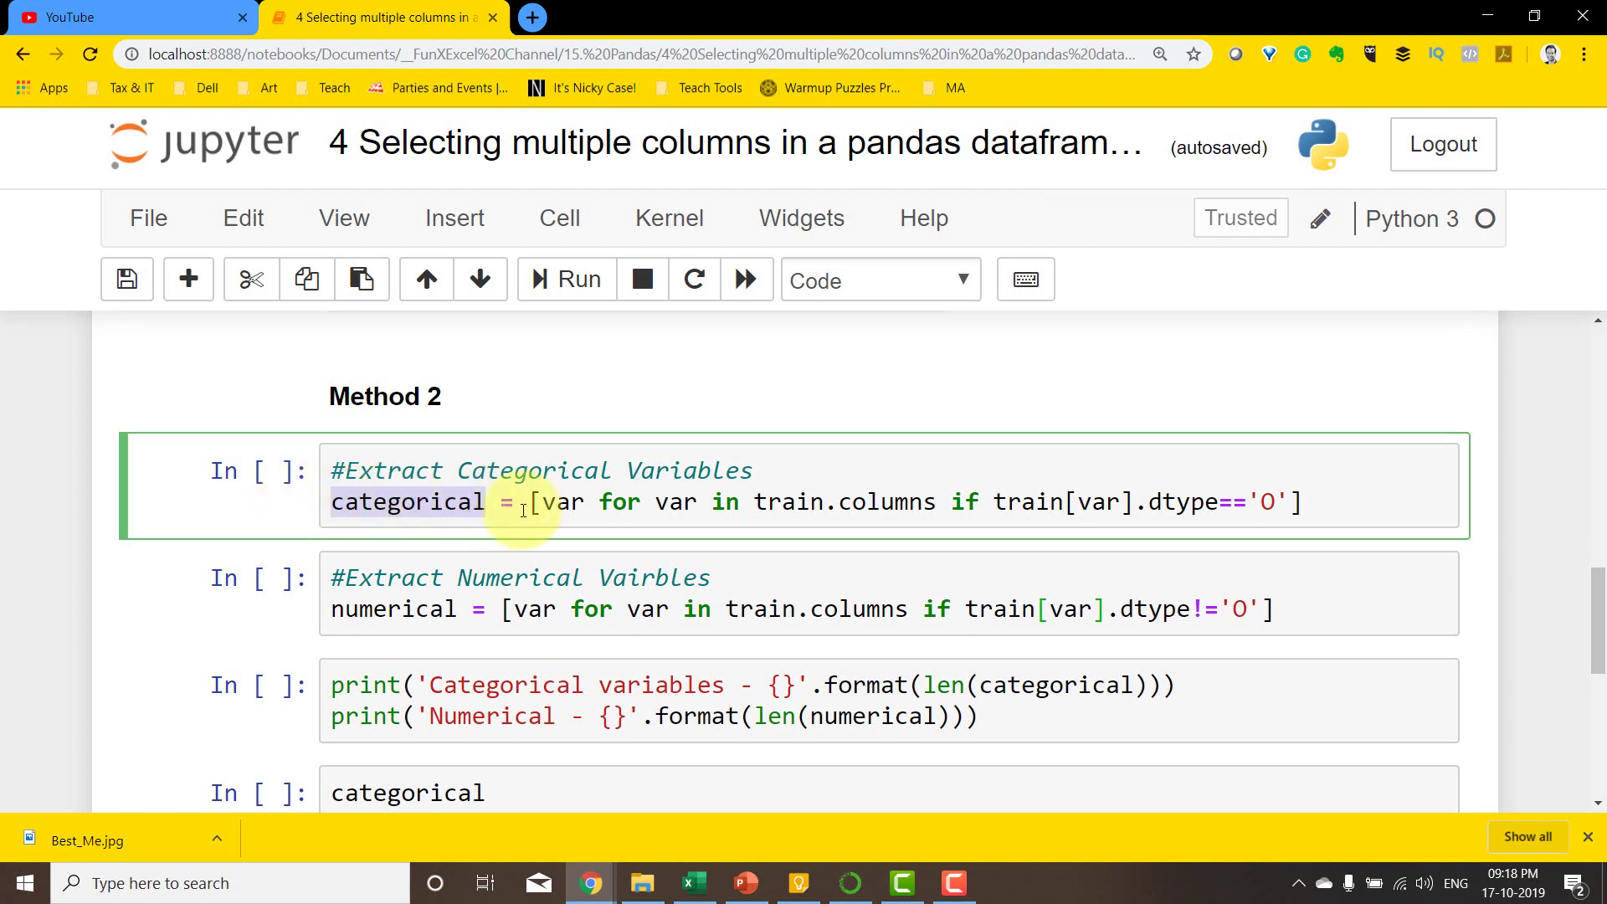
drag(457, 609, 312, 604)
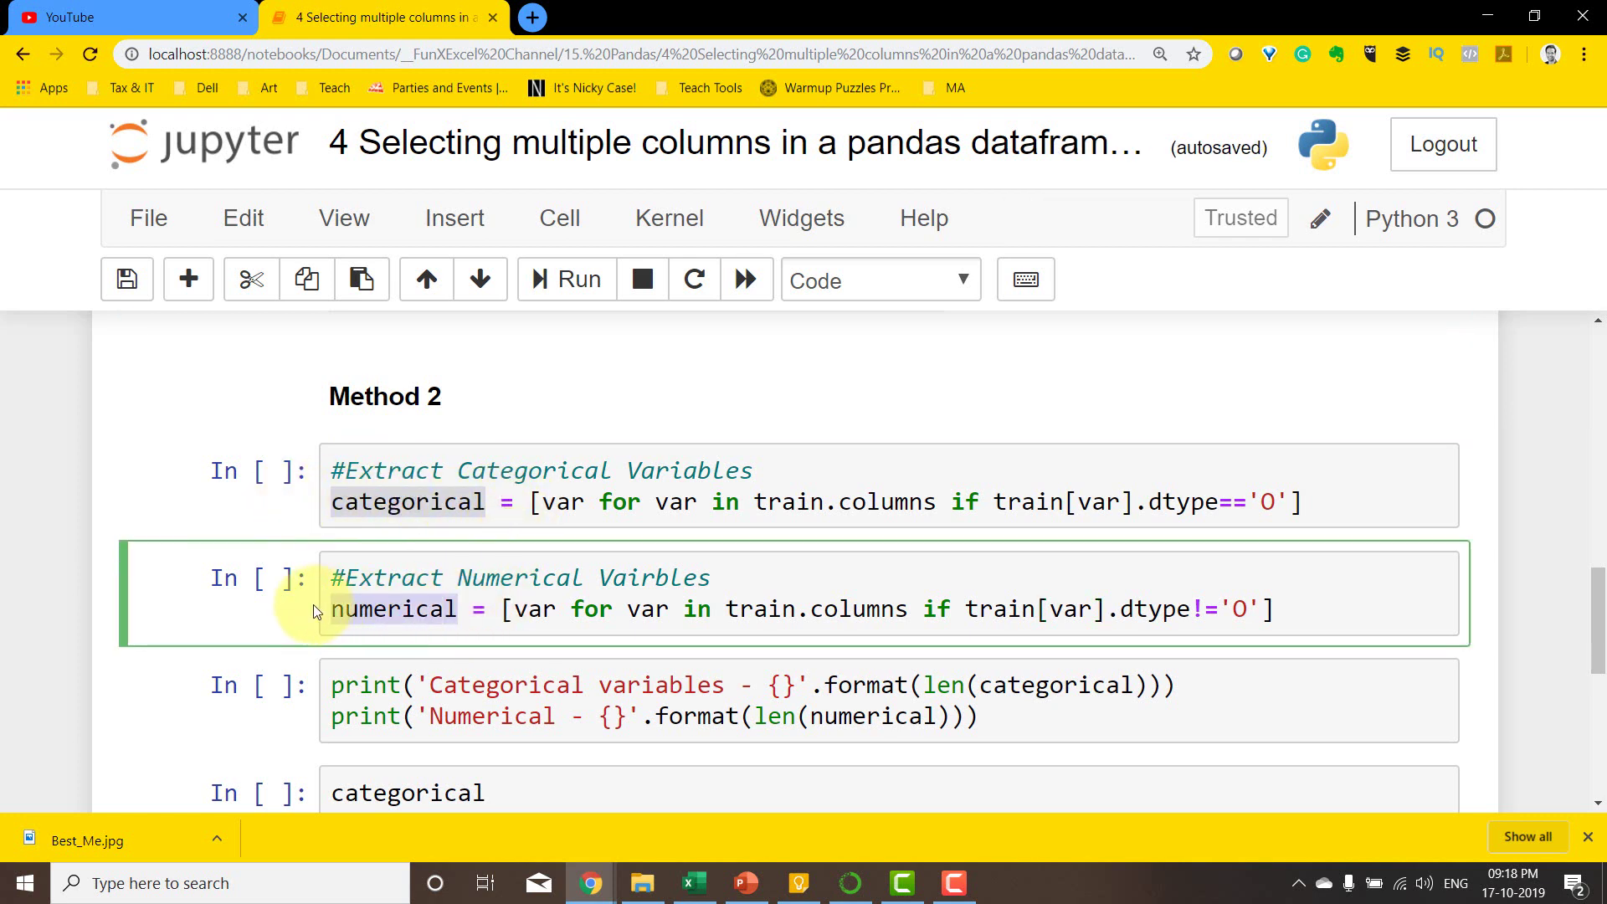
click(485, 610)
click(506, 501)
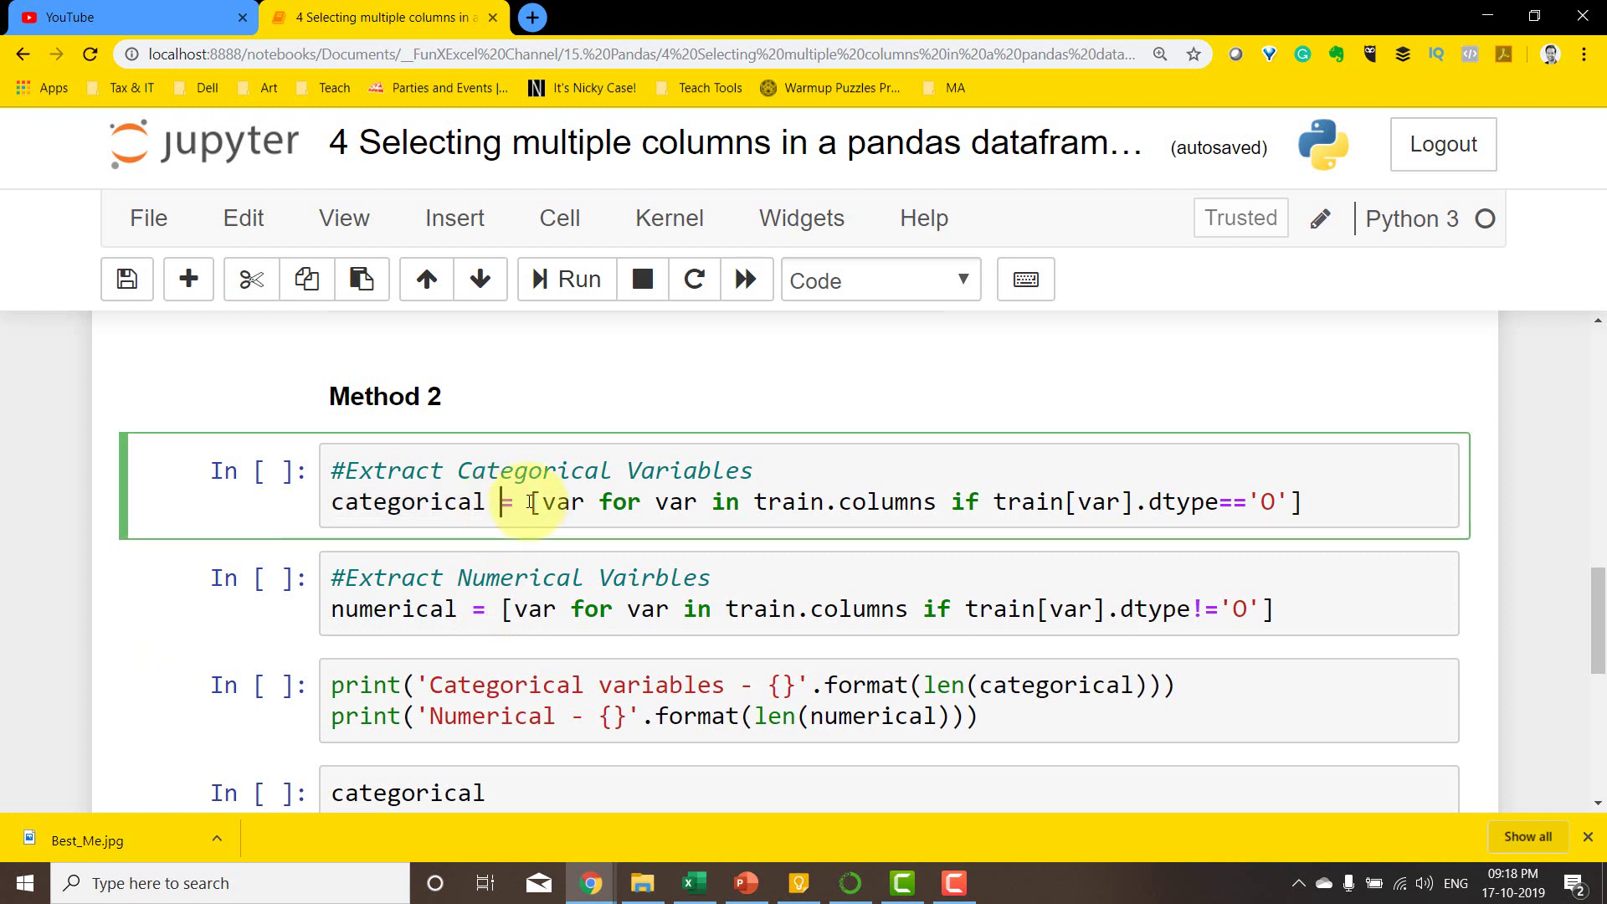
drag(528, 503, 1305, 503)
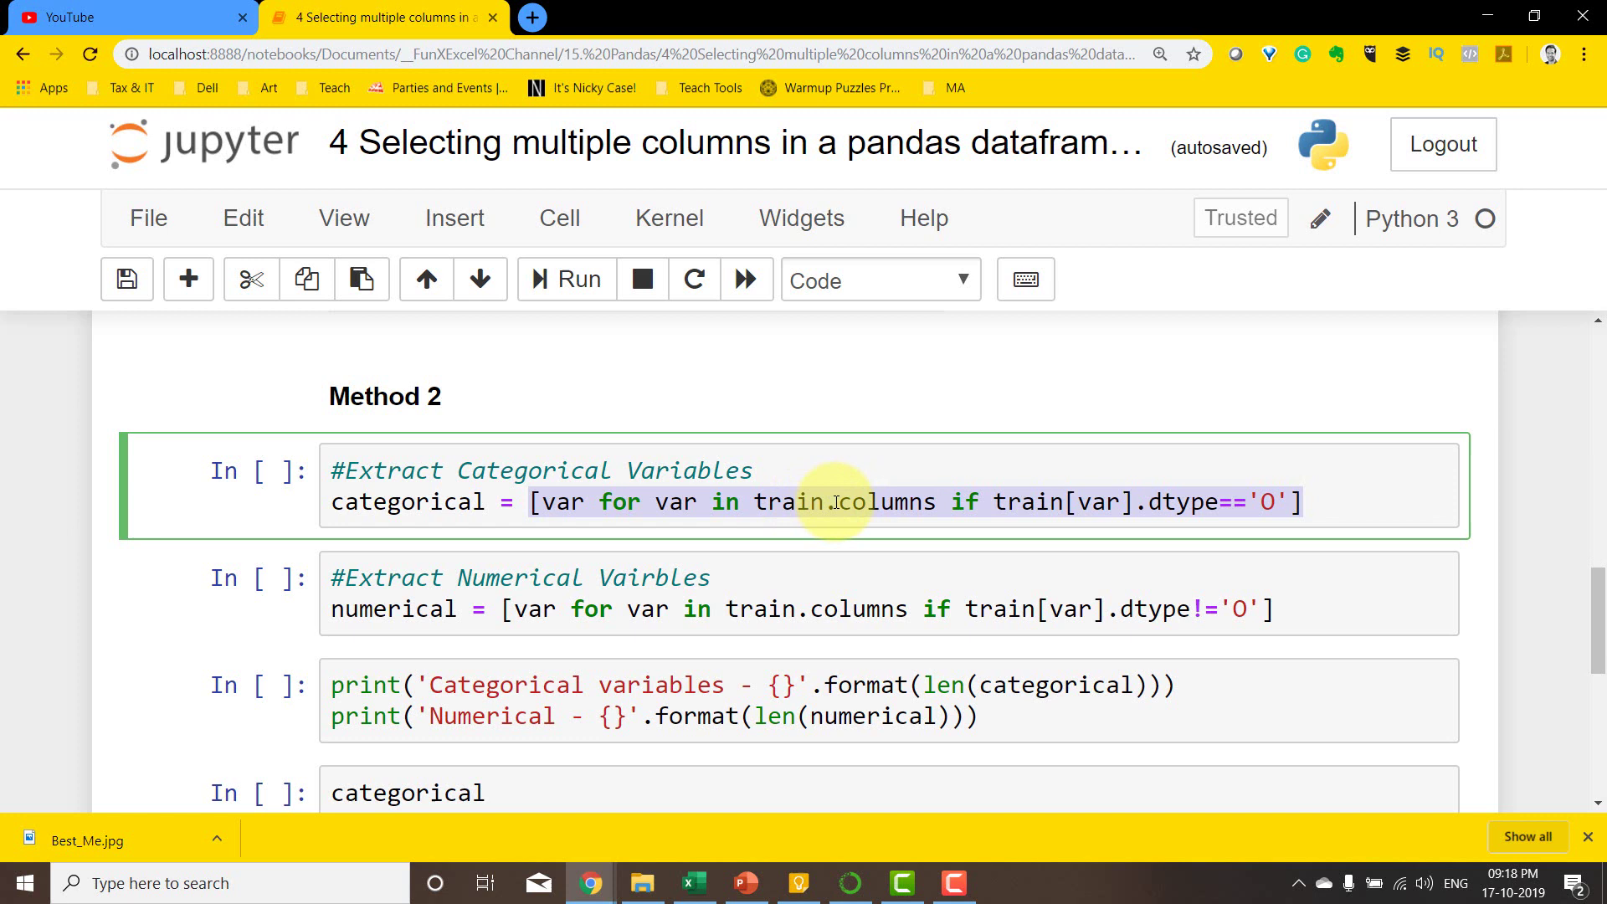
double_click(867, 501)
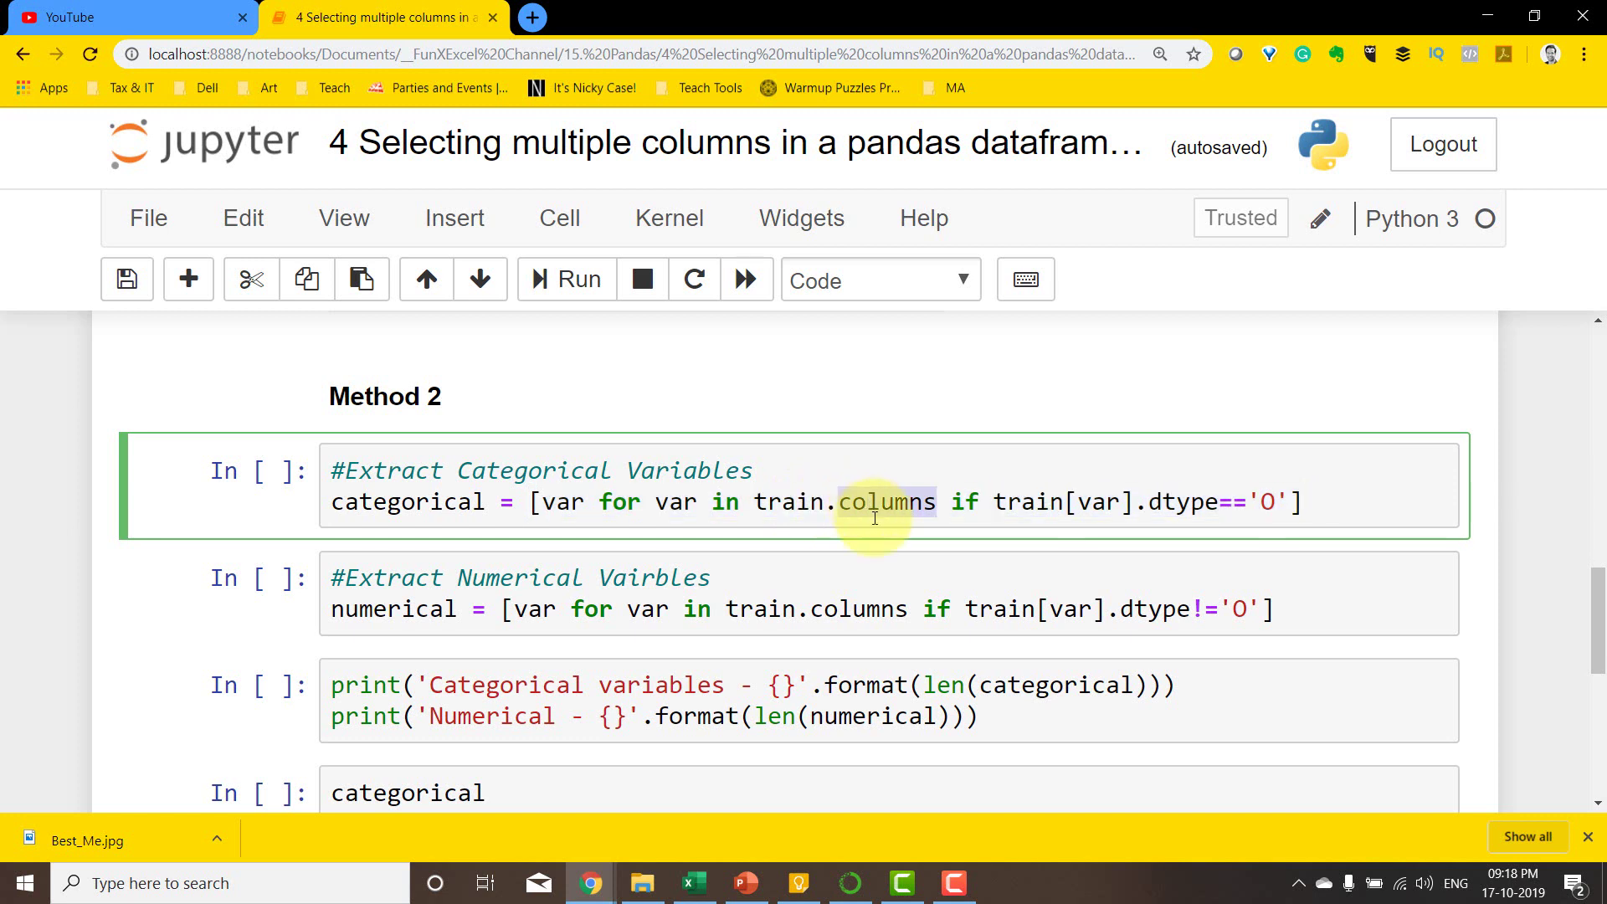
double_click(1268, 501)
double_click(1231, 500)
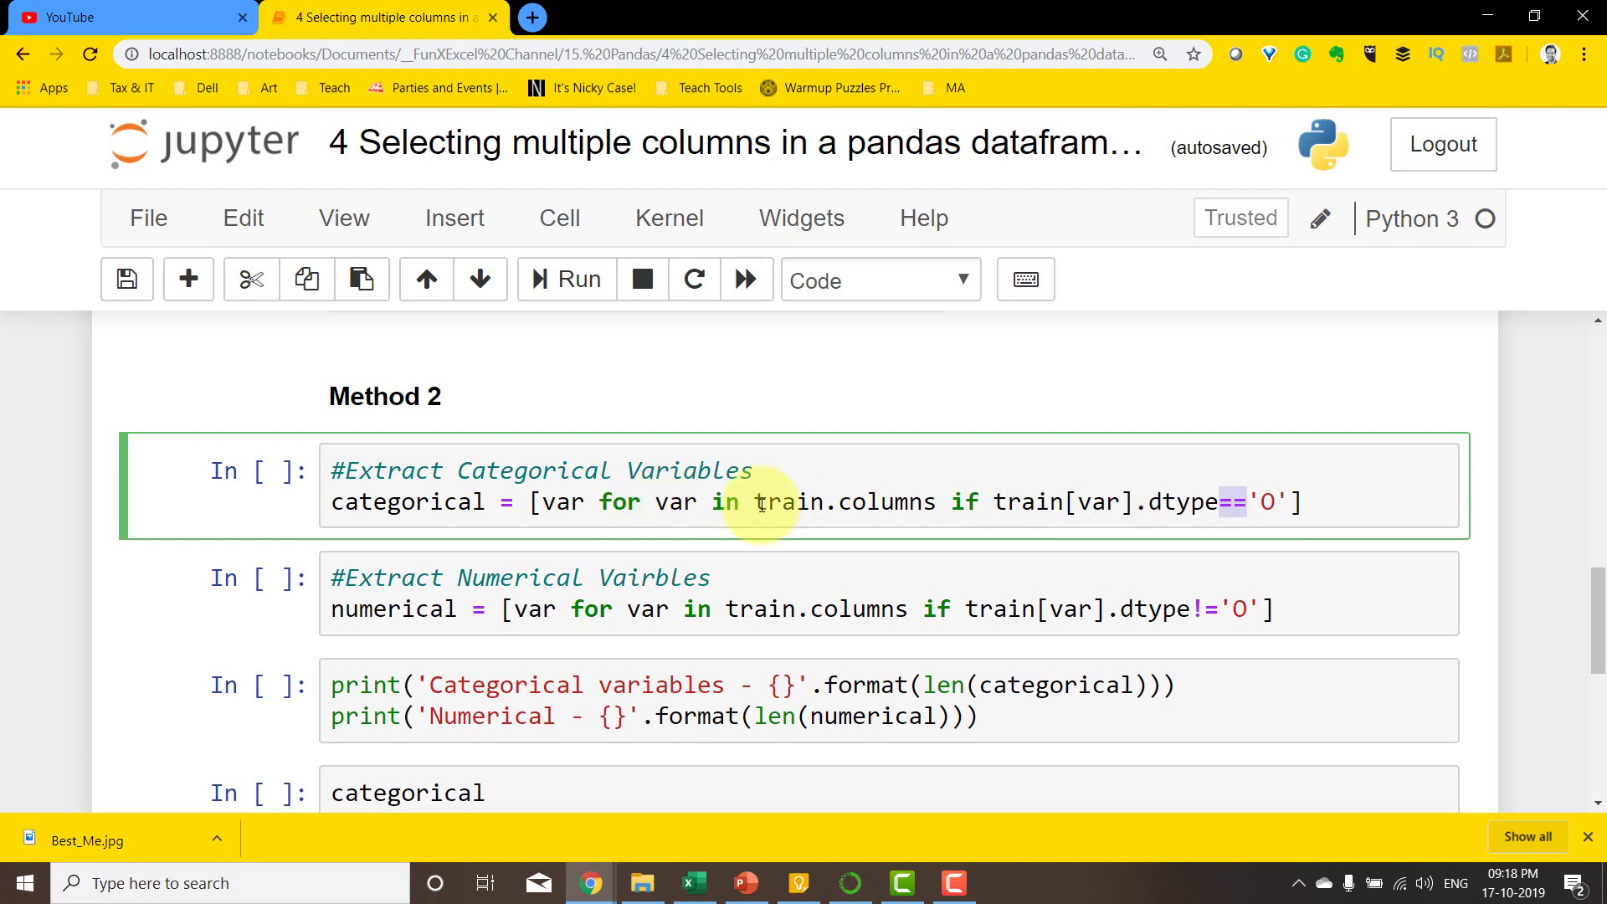
drag(755, 502, 938, 503)
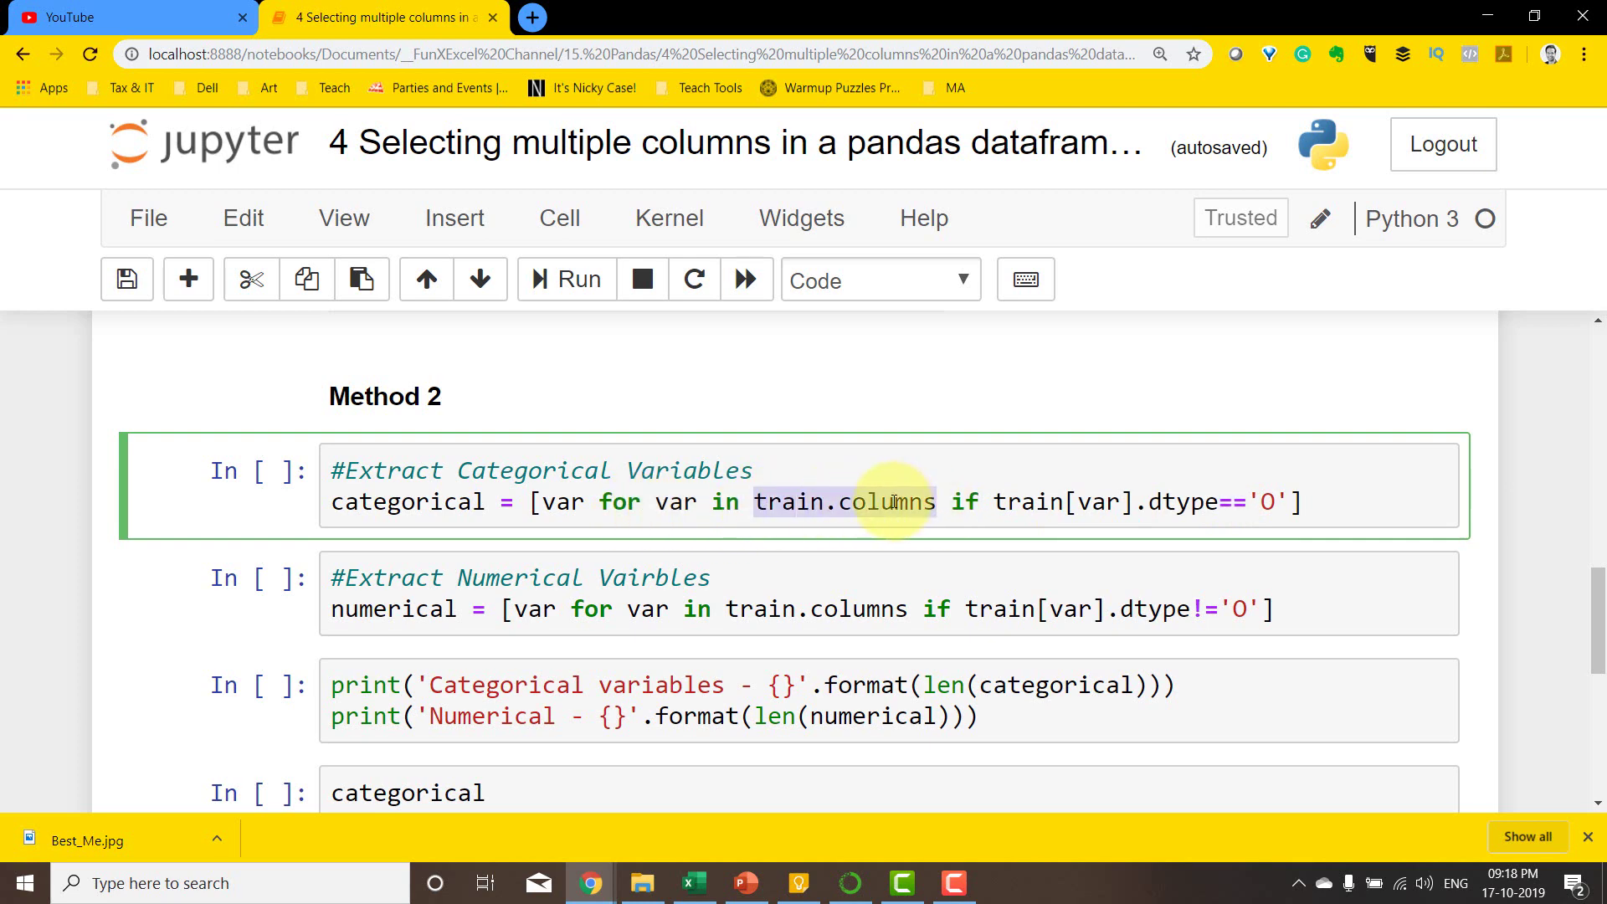
scroll(885, 502, up, 5)
scroll(640, 503, up, 2)
scroll(581, 457, up, 3)
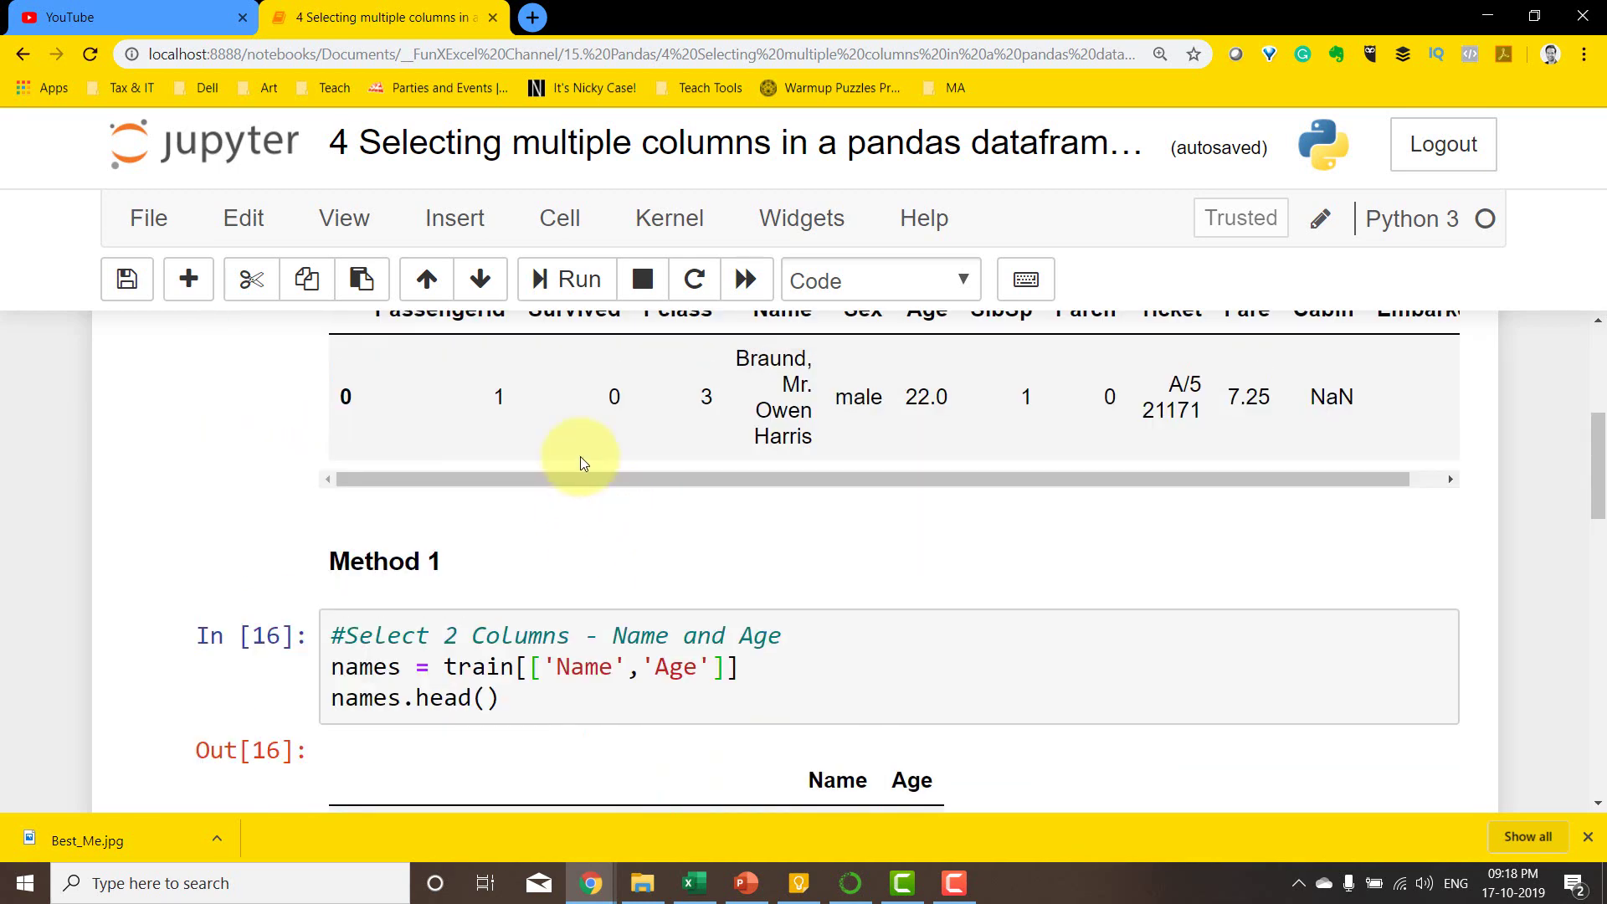
scroll(581, 456, up, 3)
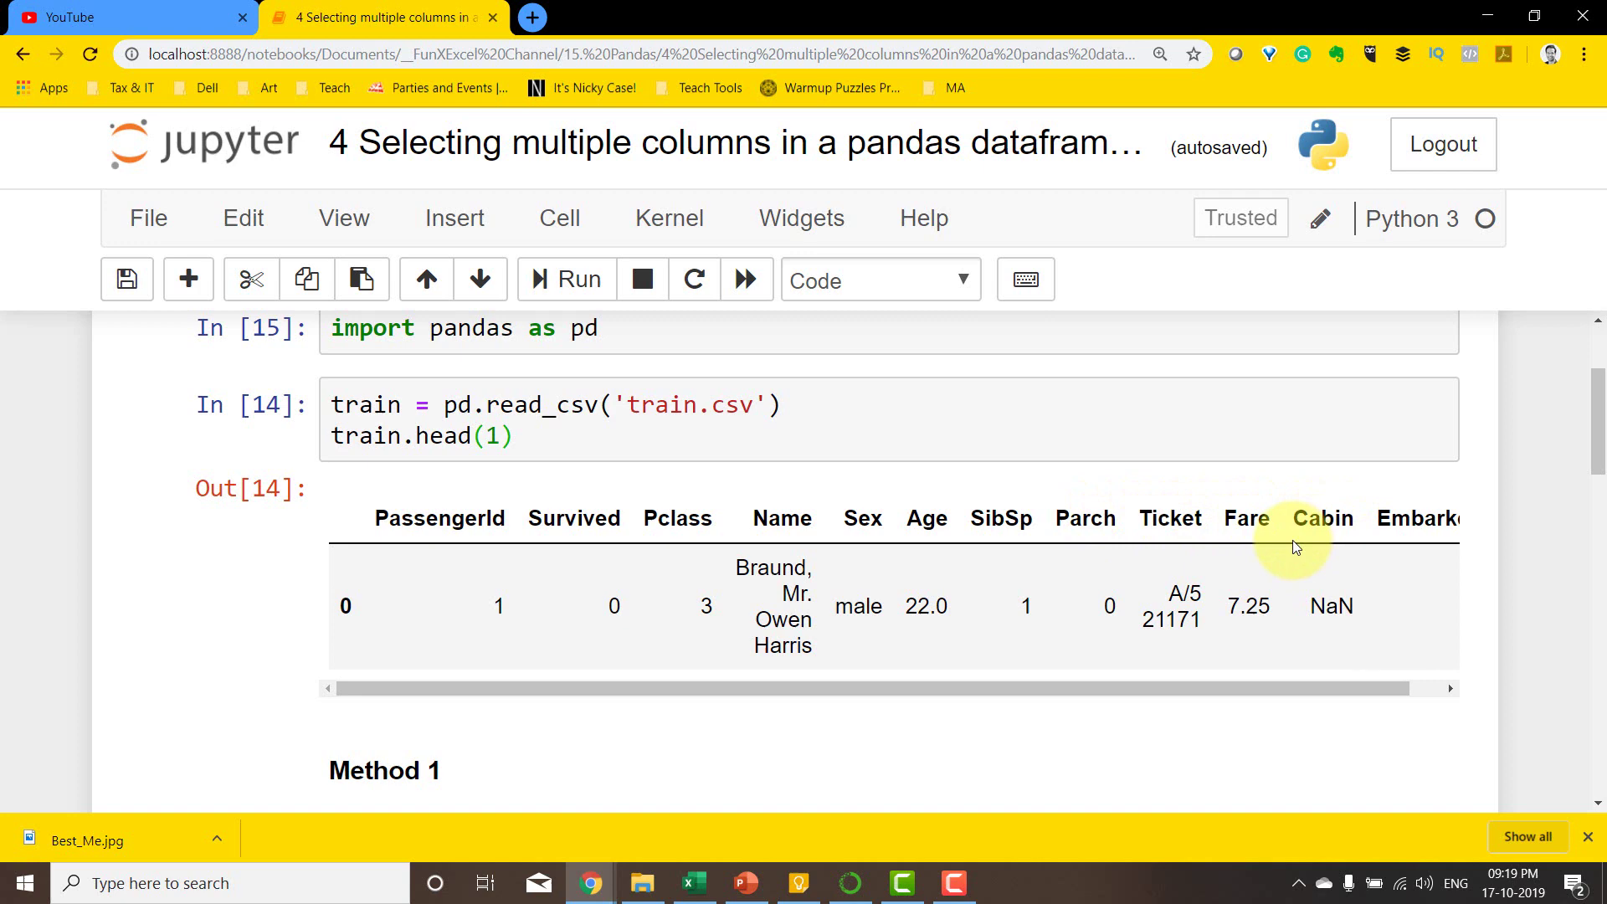
scroll(1306, 528, down, 8)
click(1051, 590)
scroll(1048, 584, down, 1)
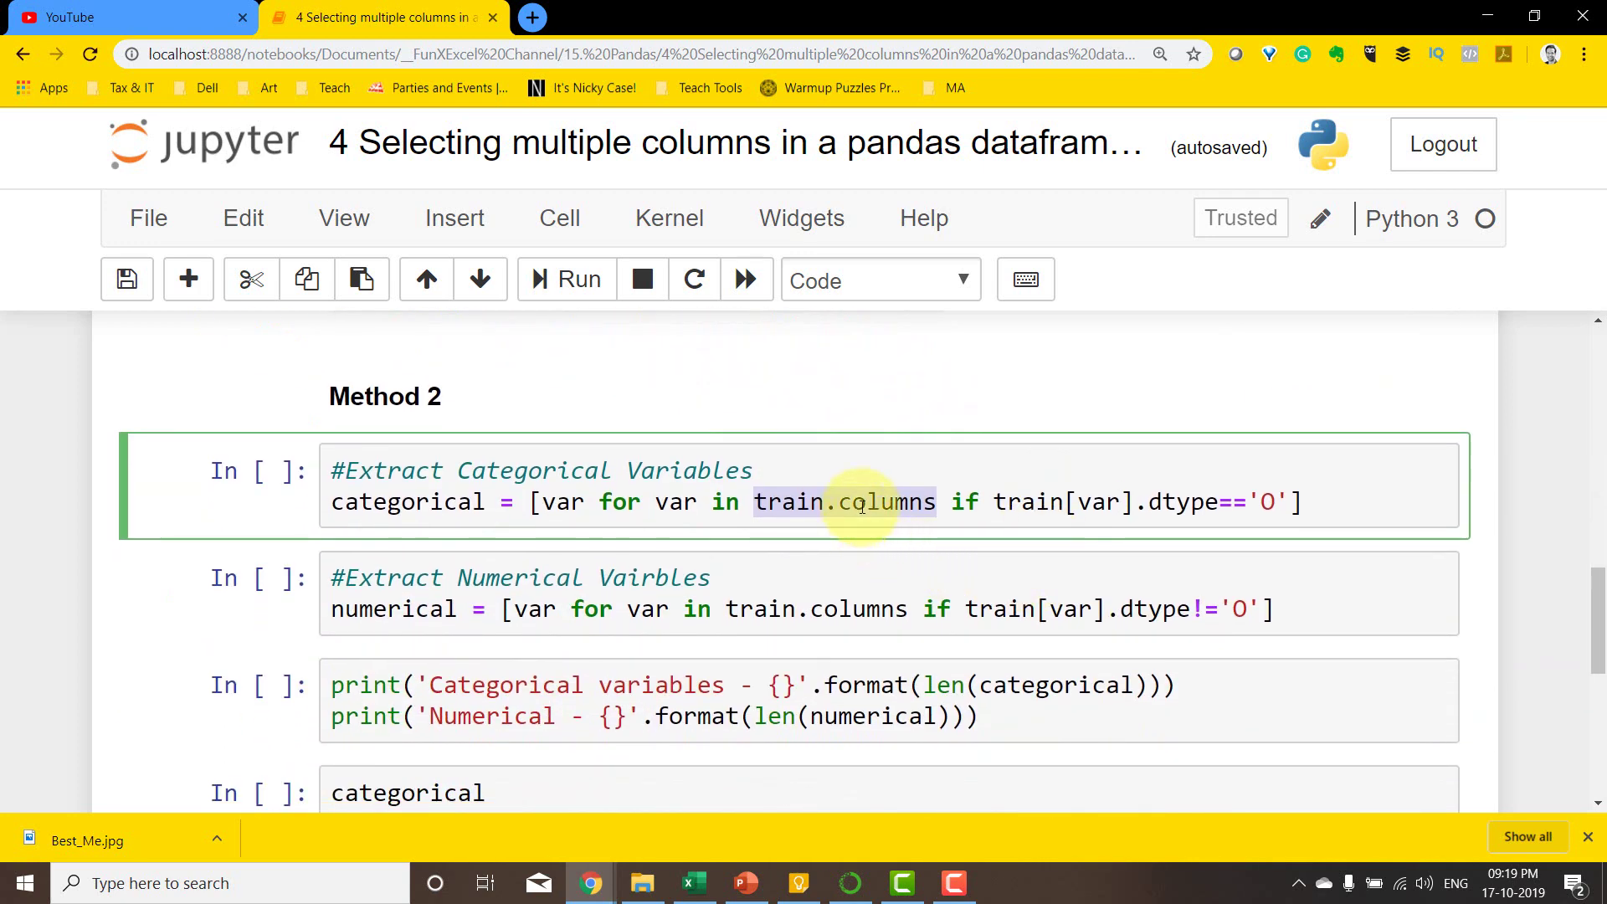
Step: Run both extraction cells, pointing out the dtype and 'O' type-code conditions
double_click(1183, 504)
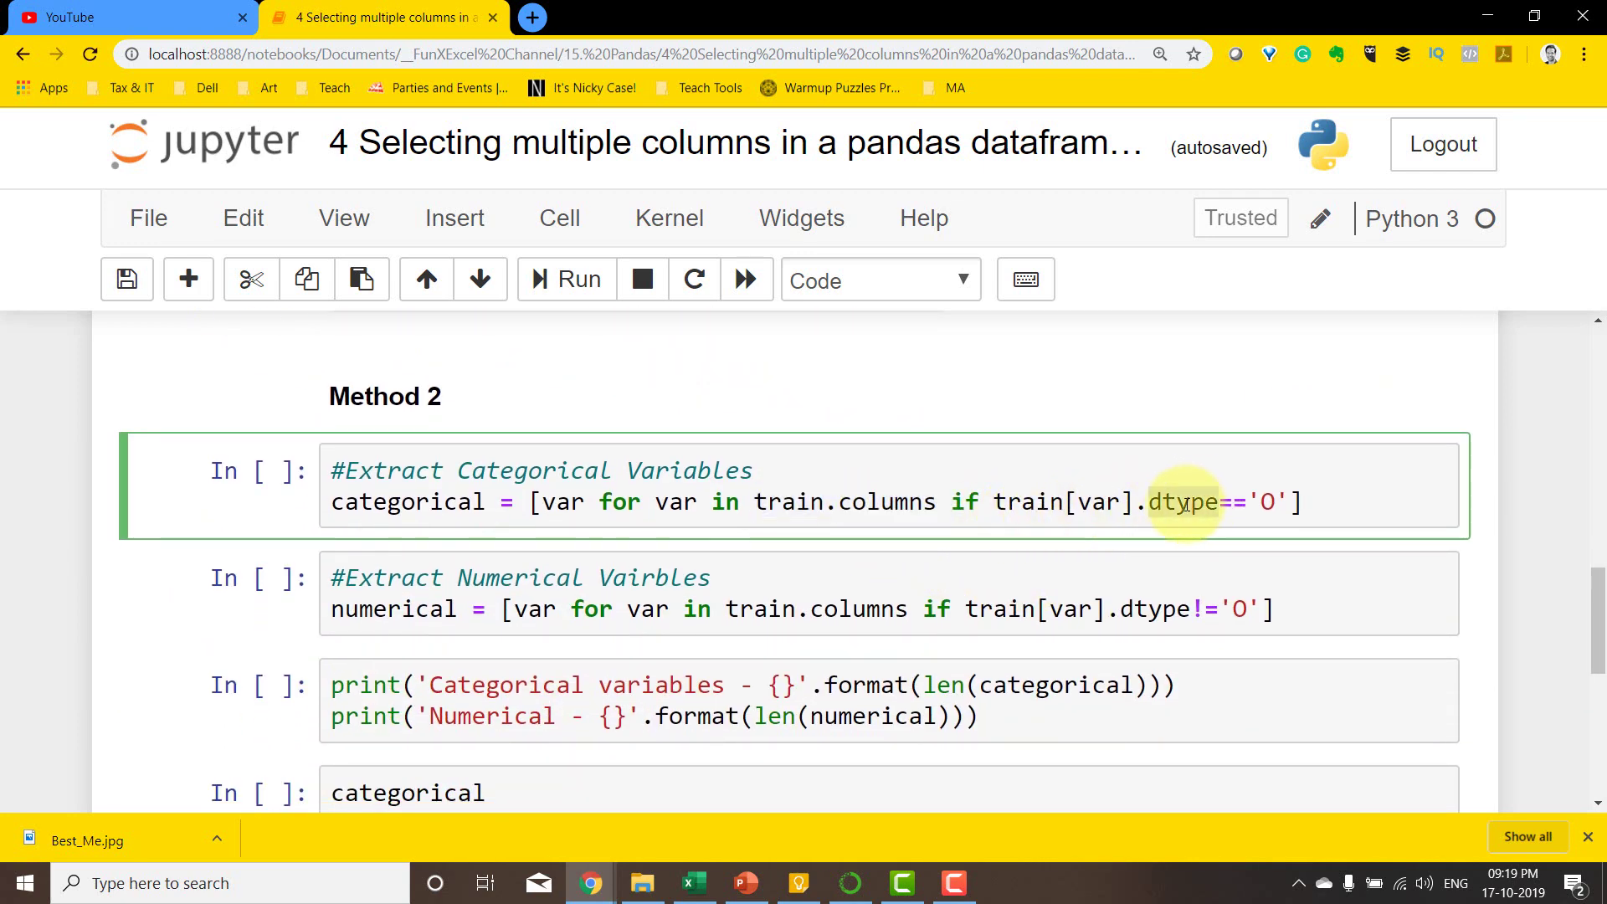
double_click(1269, 501)
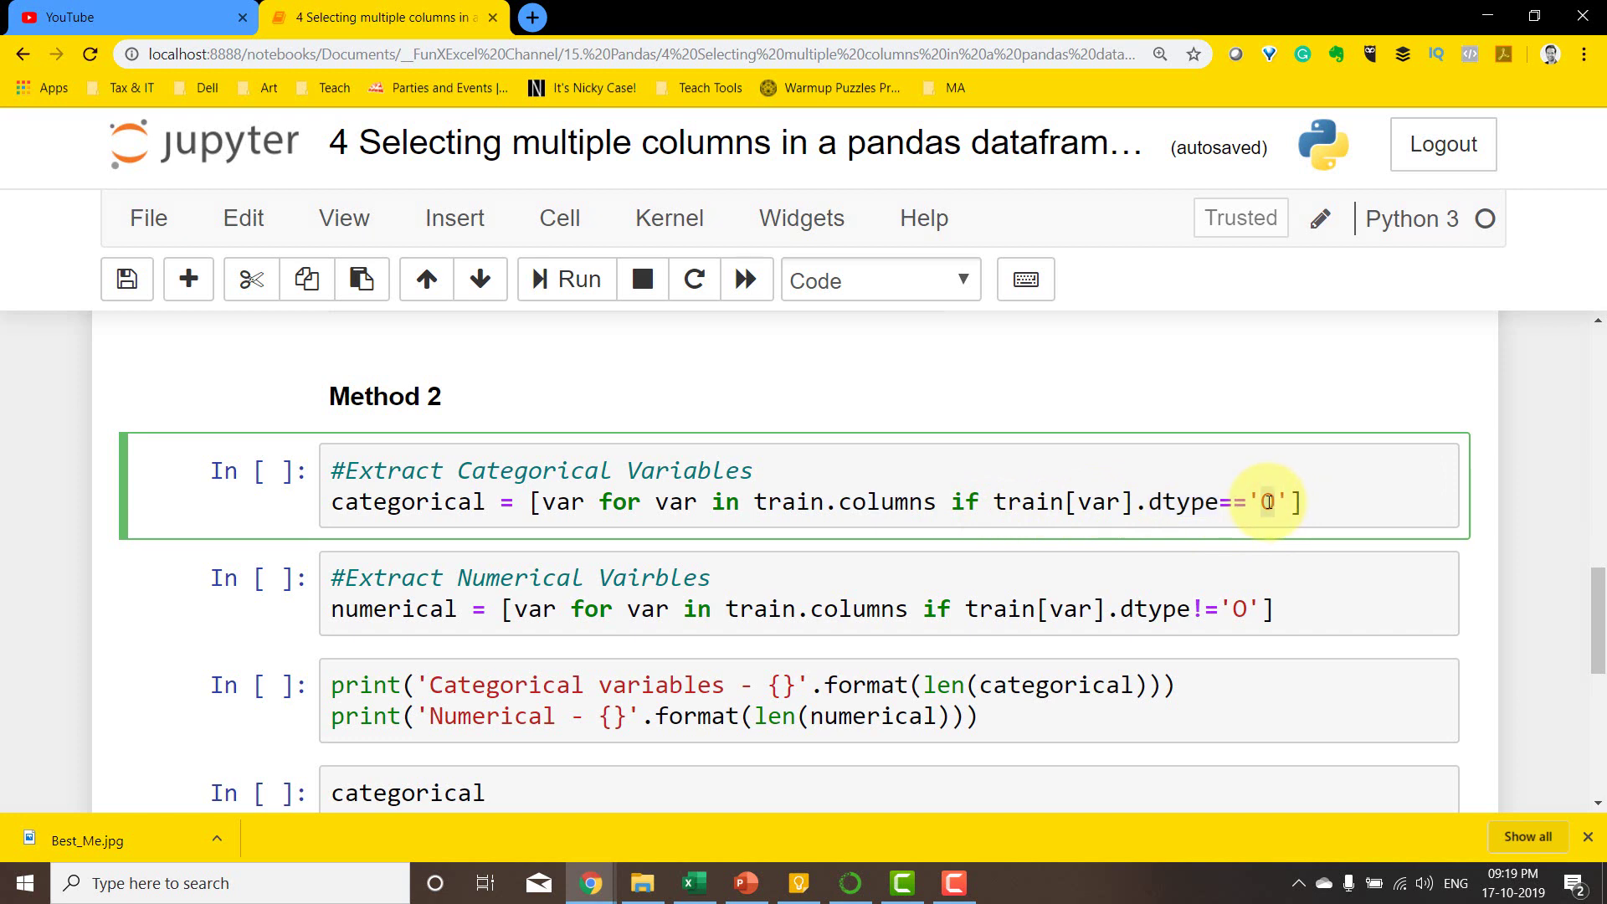
click(937, 502)
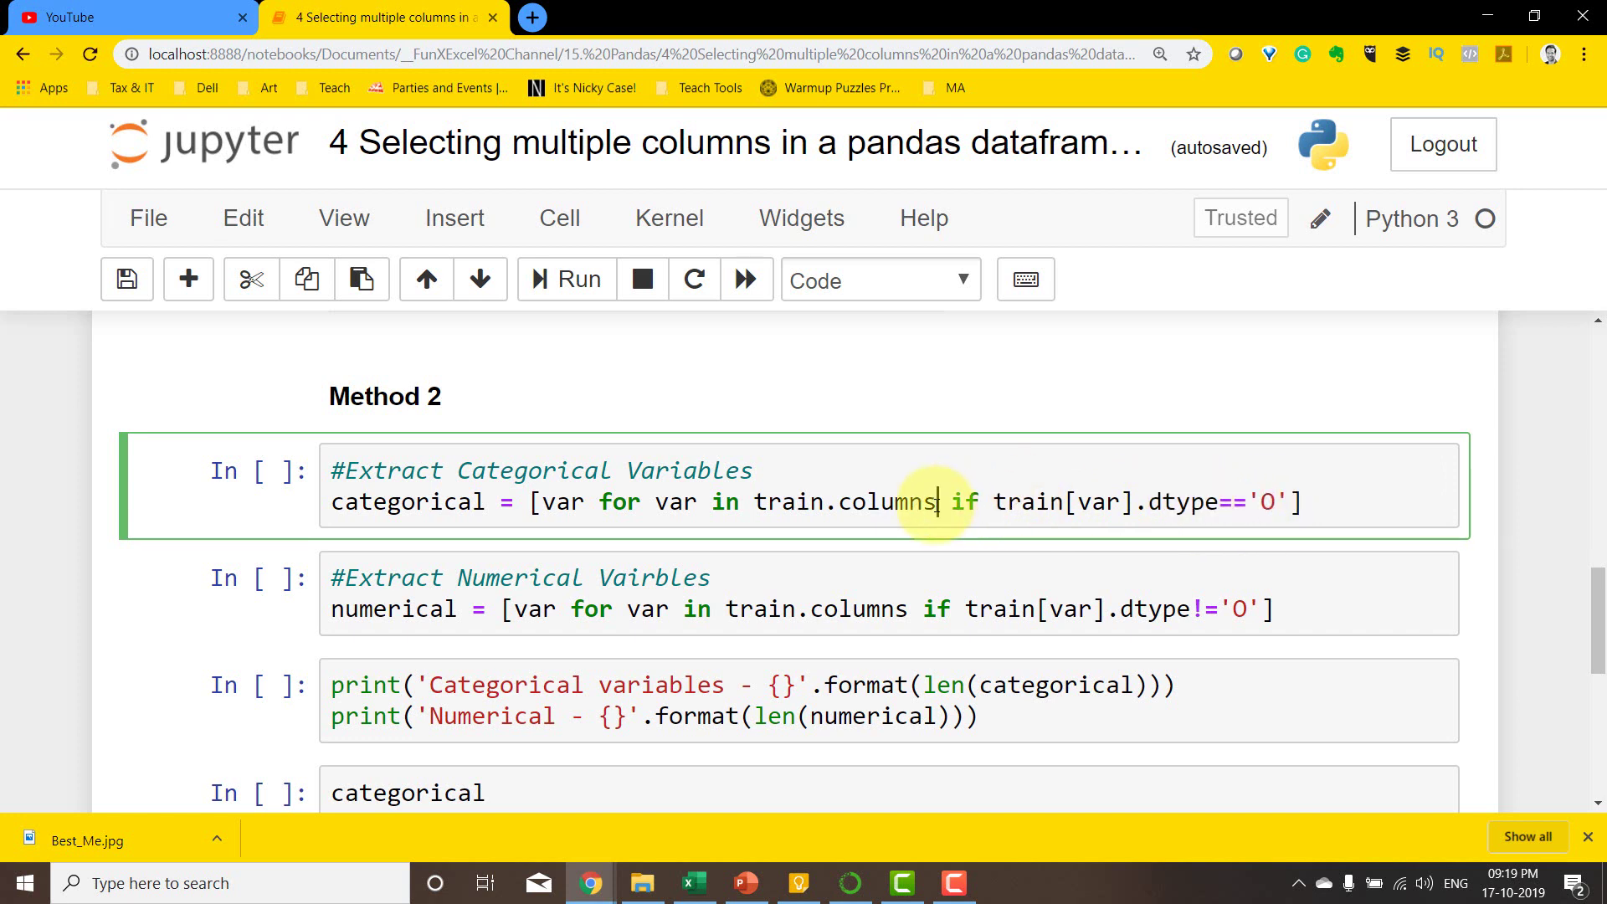
click(579, 281)
click(578, 281)
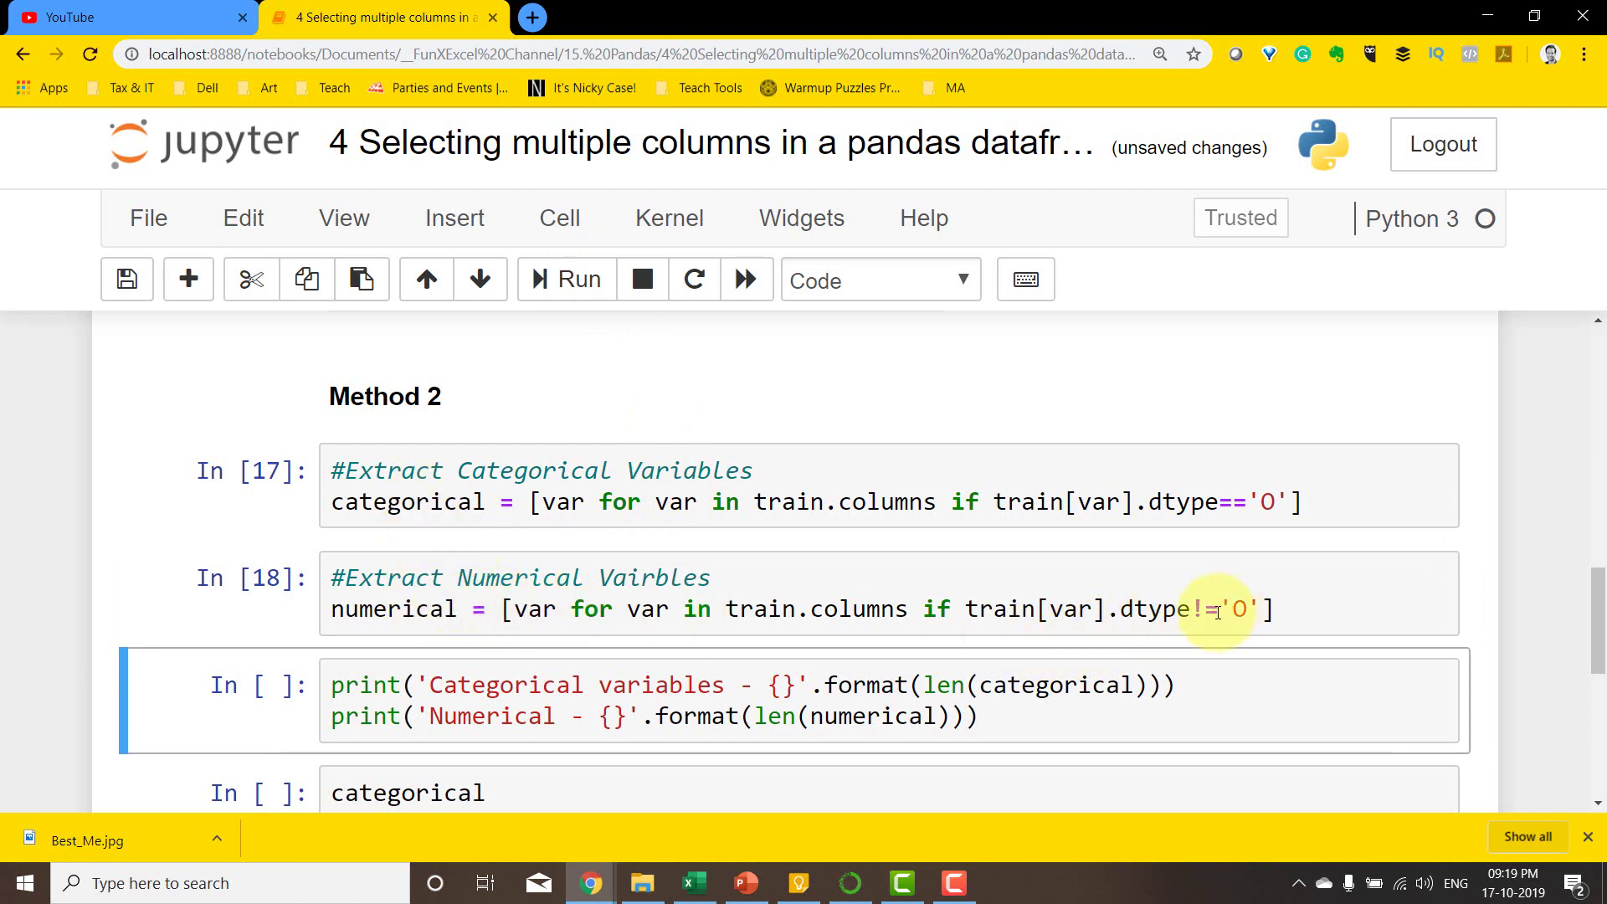
double_click(1161, 609)
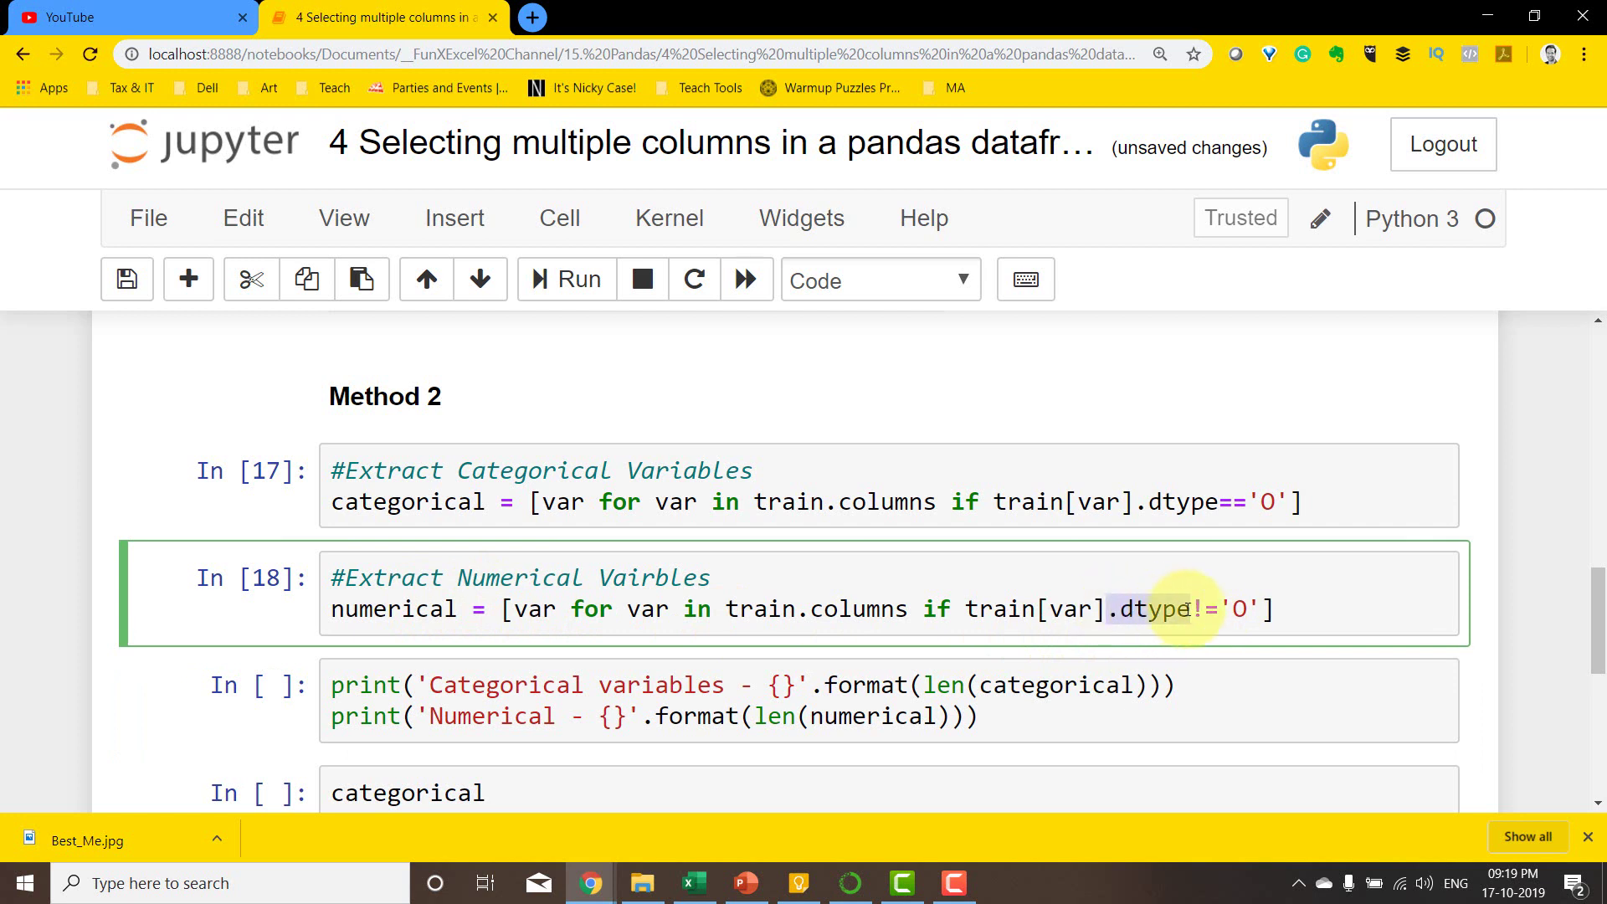
click(1238, 609)
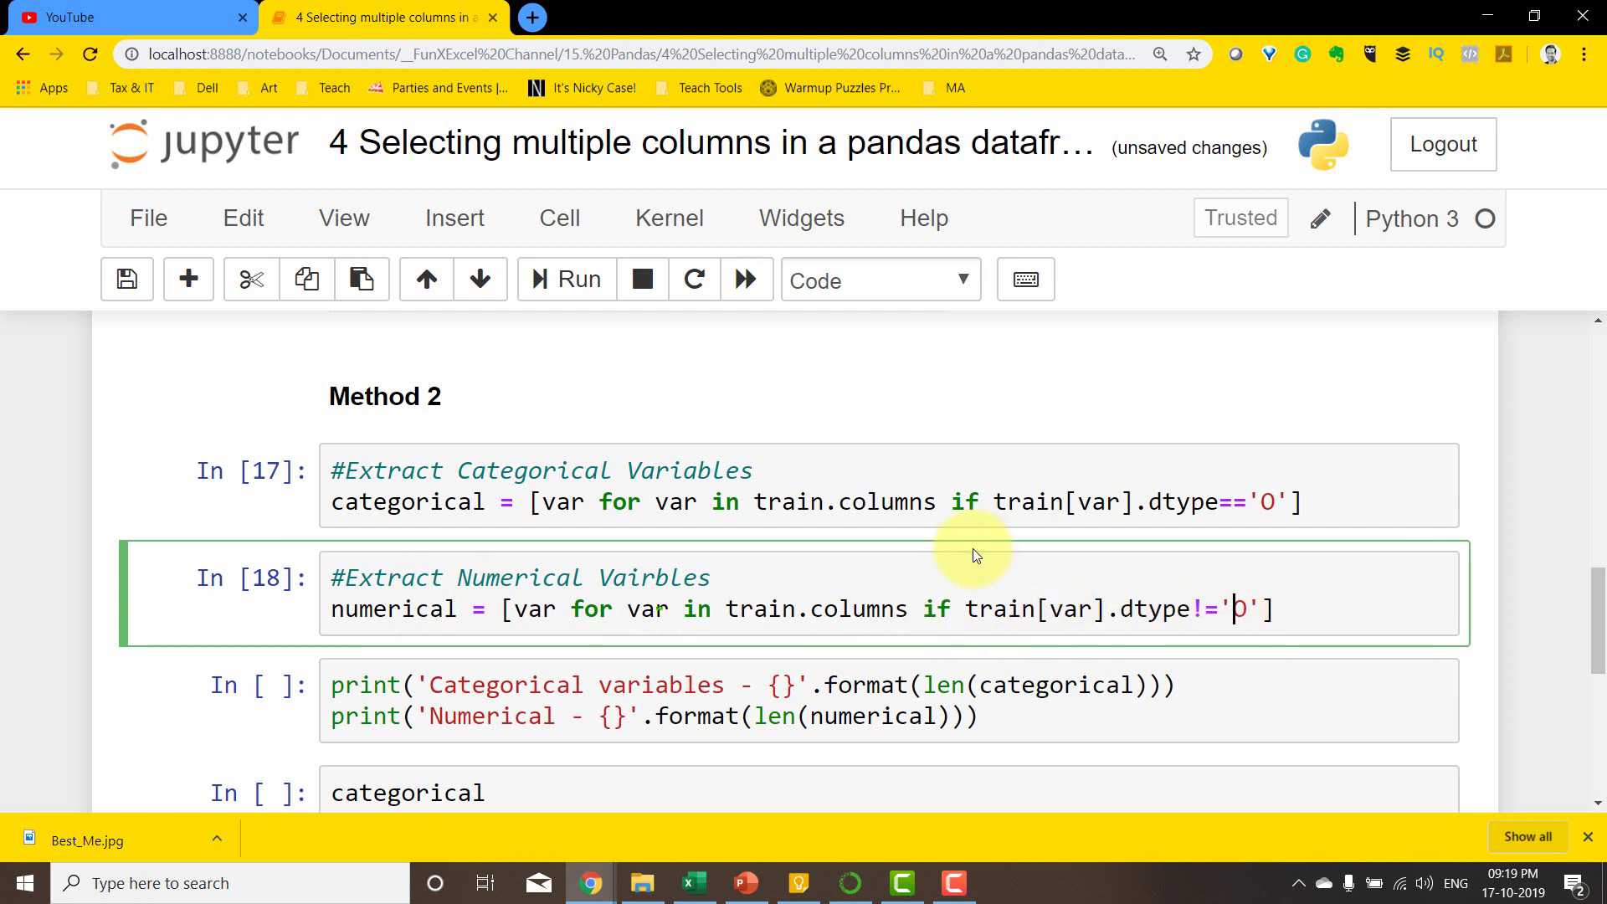
scroll(941, 549, down, 2)
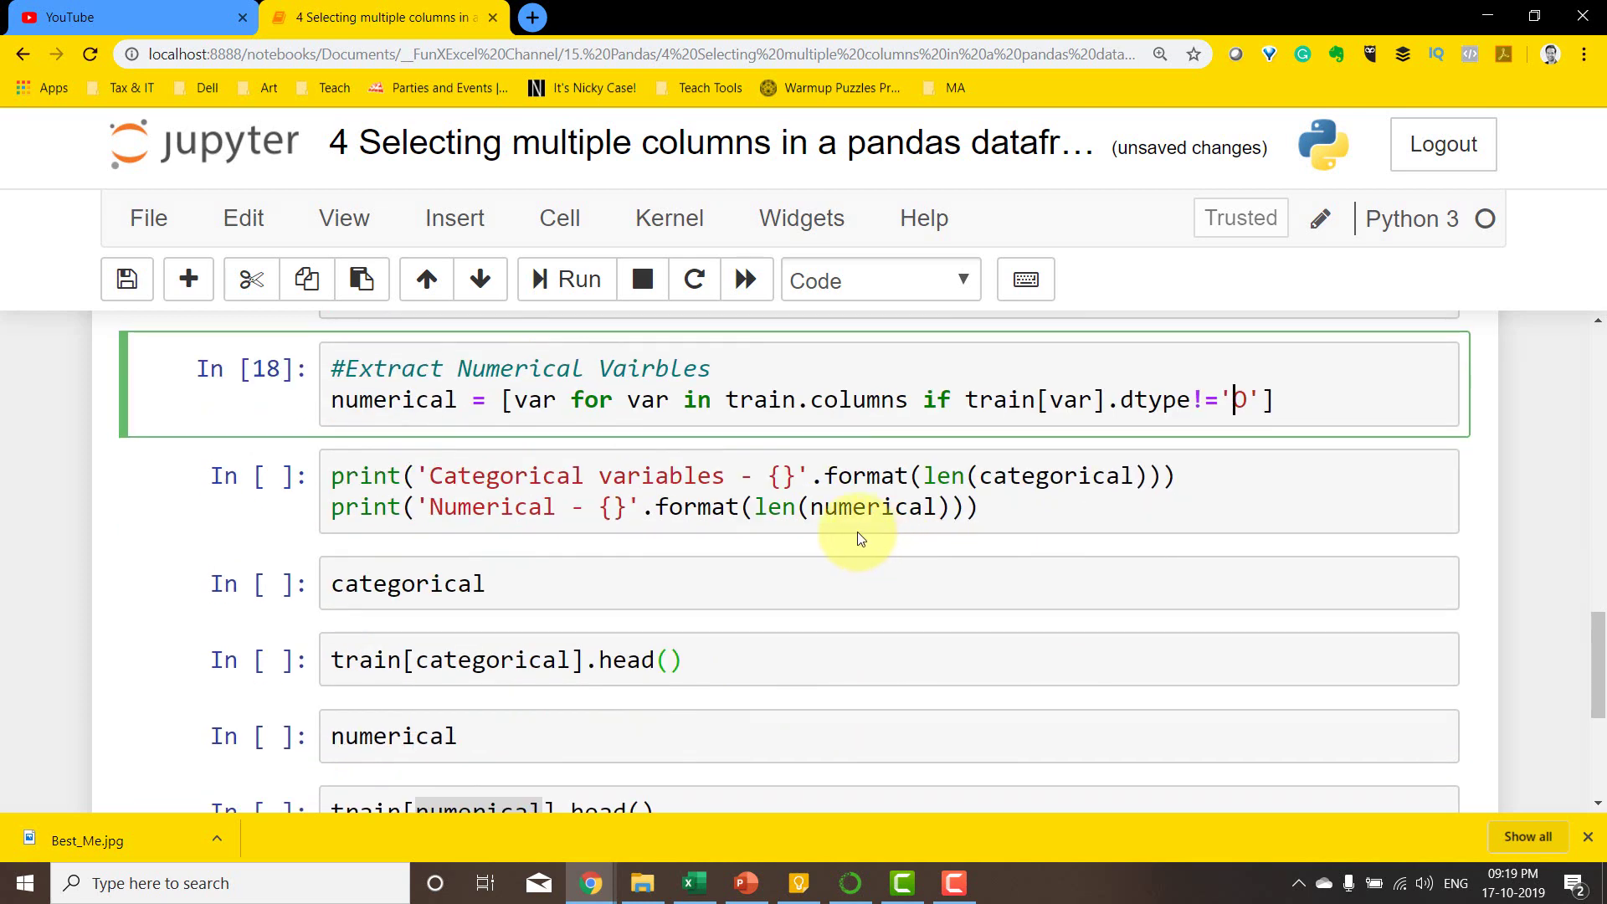
Step: Print the counts (5 categorical, 7 numerical), then run the categorical list cell
click(726, 476)
click(566, 280)
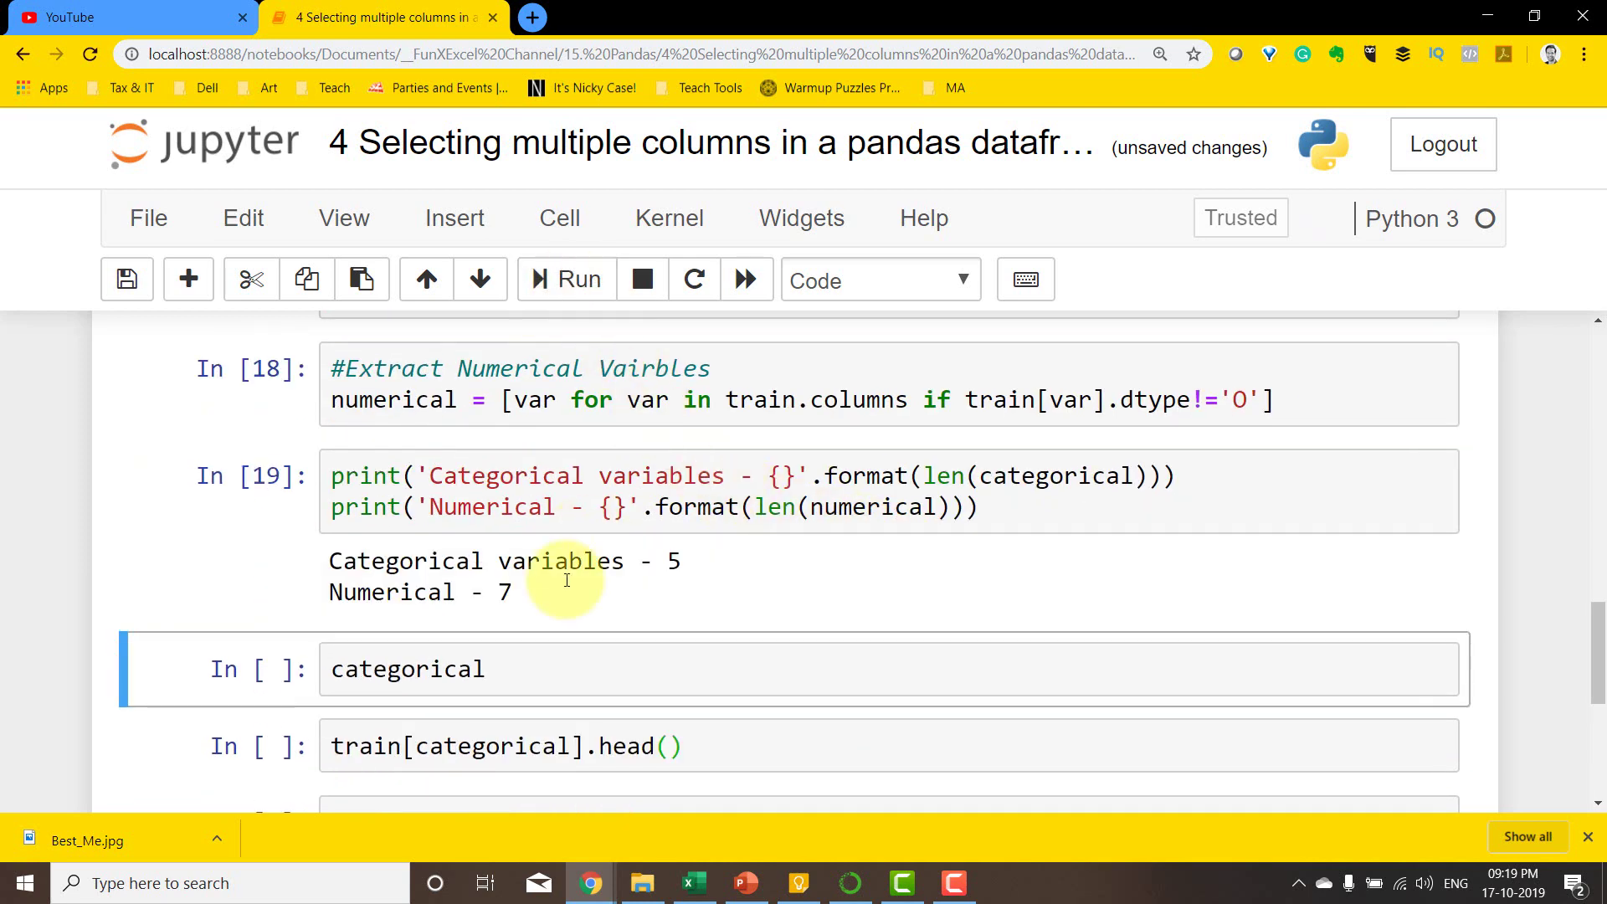
drag(400, 562, 617, 568)
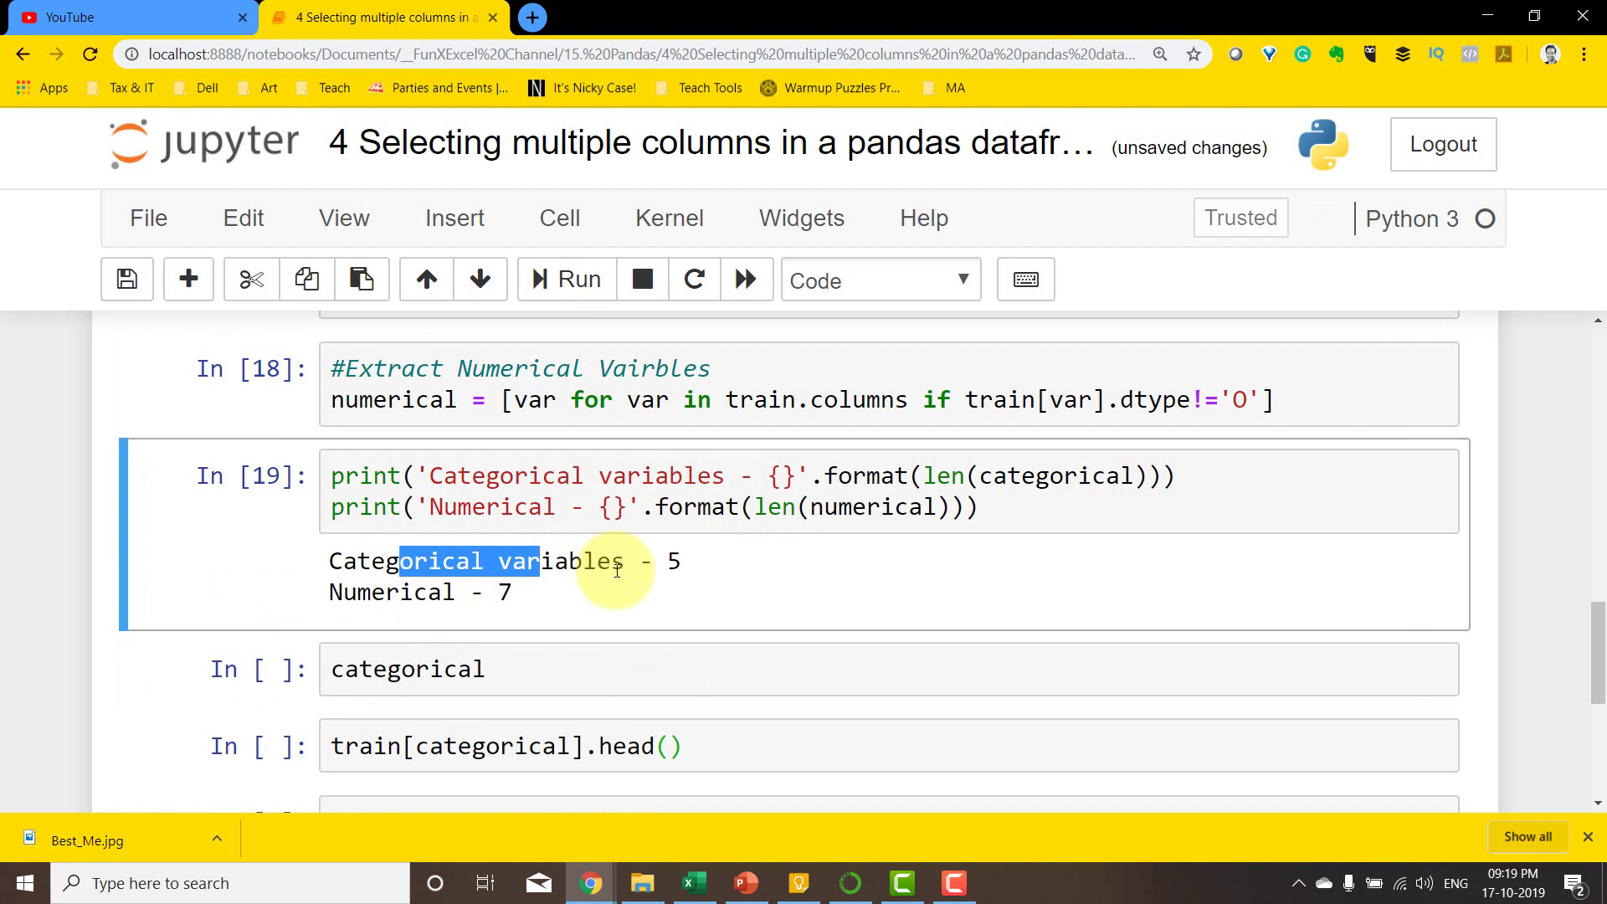
click(549, 592)
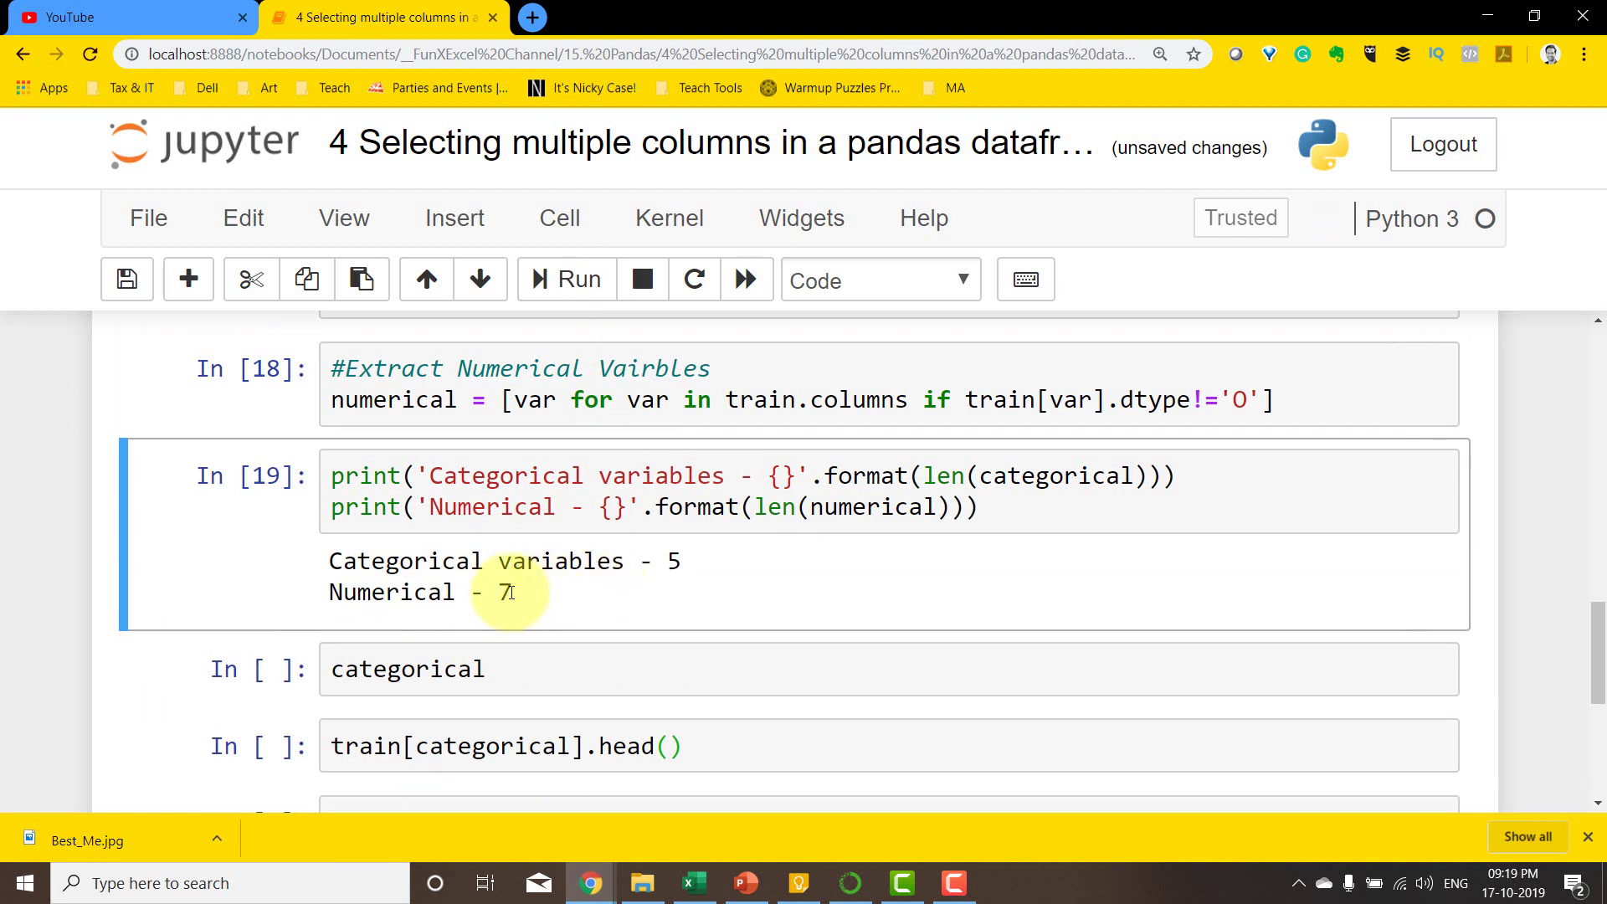
click(549, 670)
scroll(536, 631, down, 1)
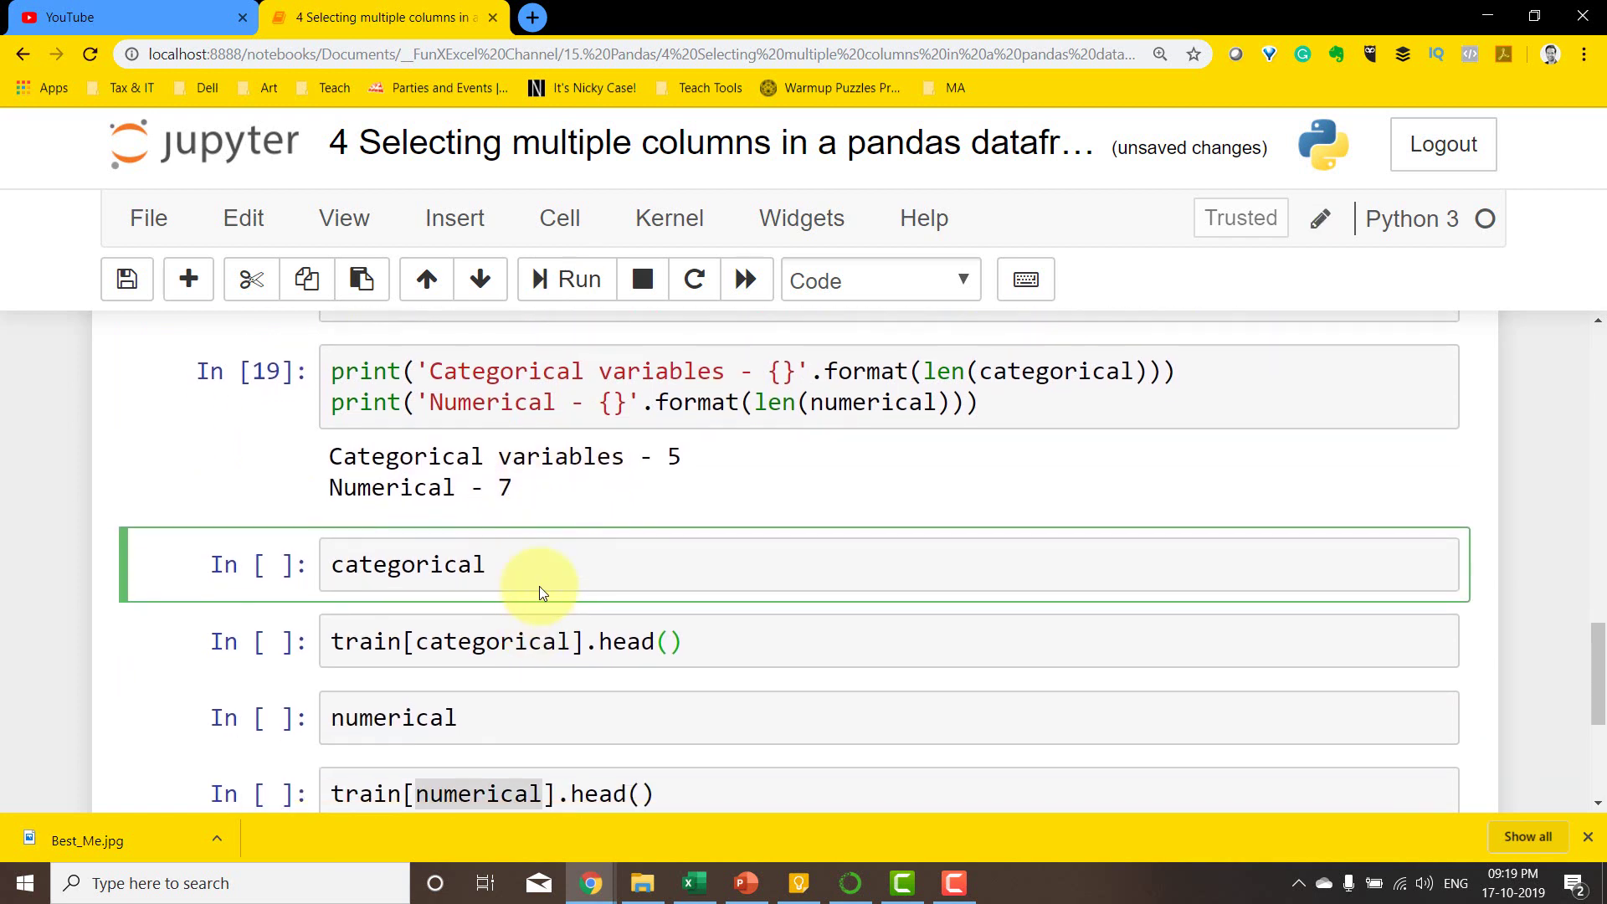
click(565, 280)
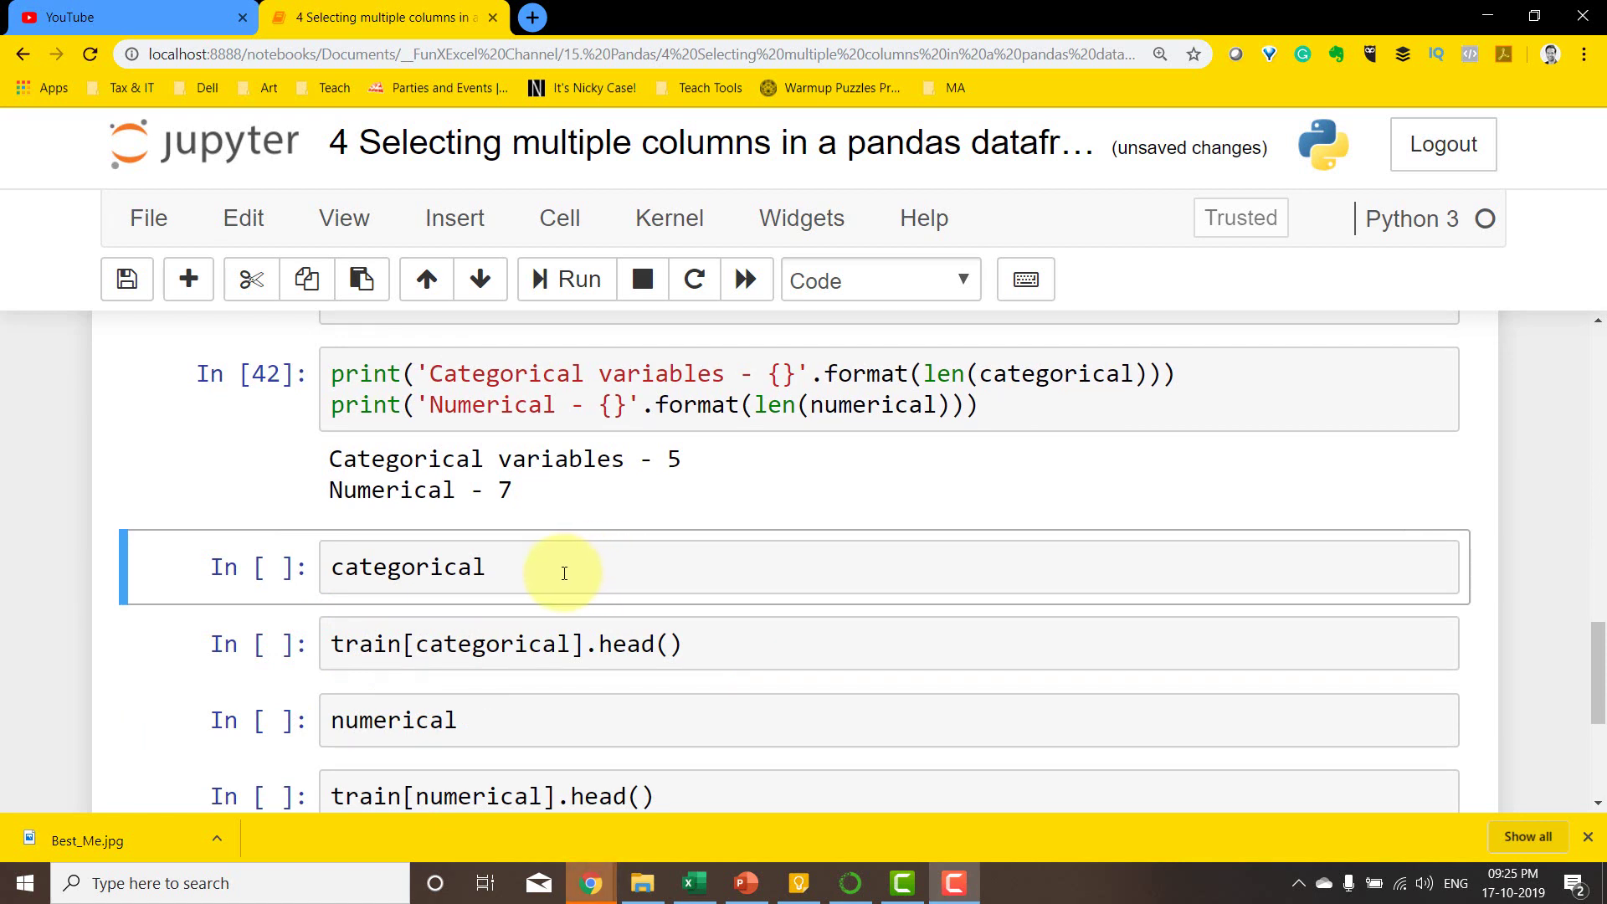
Step: List the categorical column names and highlight them in the output
click(565, 279)
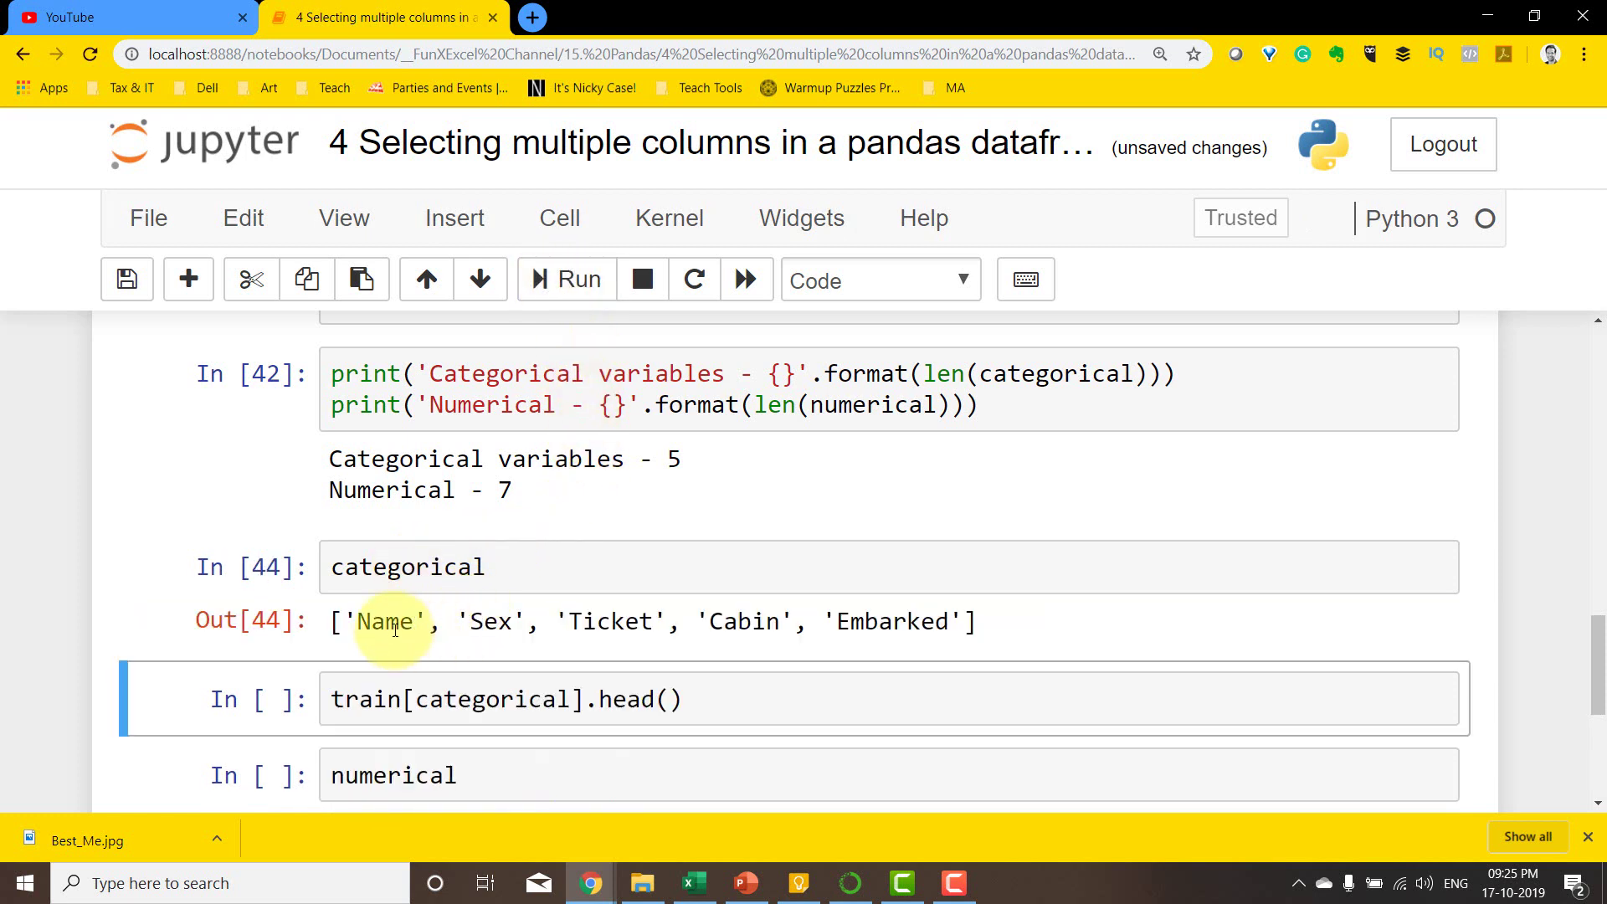
drag(359, 622, 965, 625)
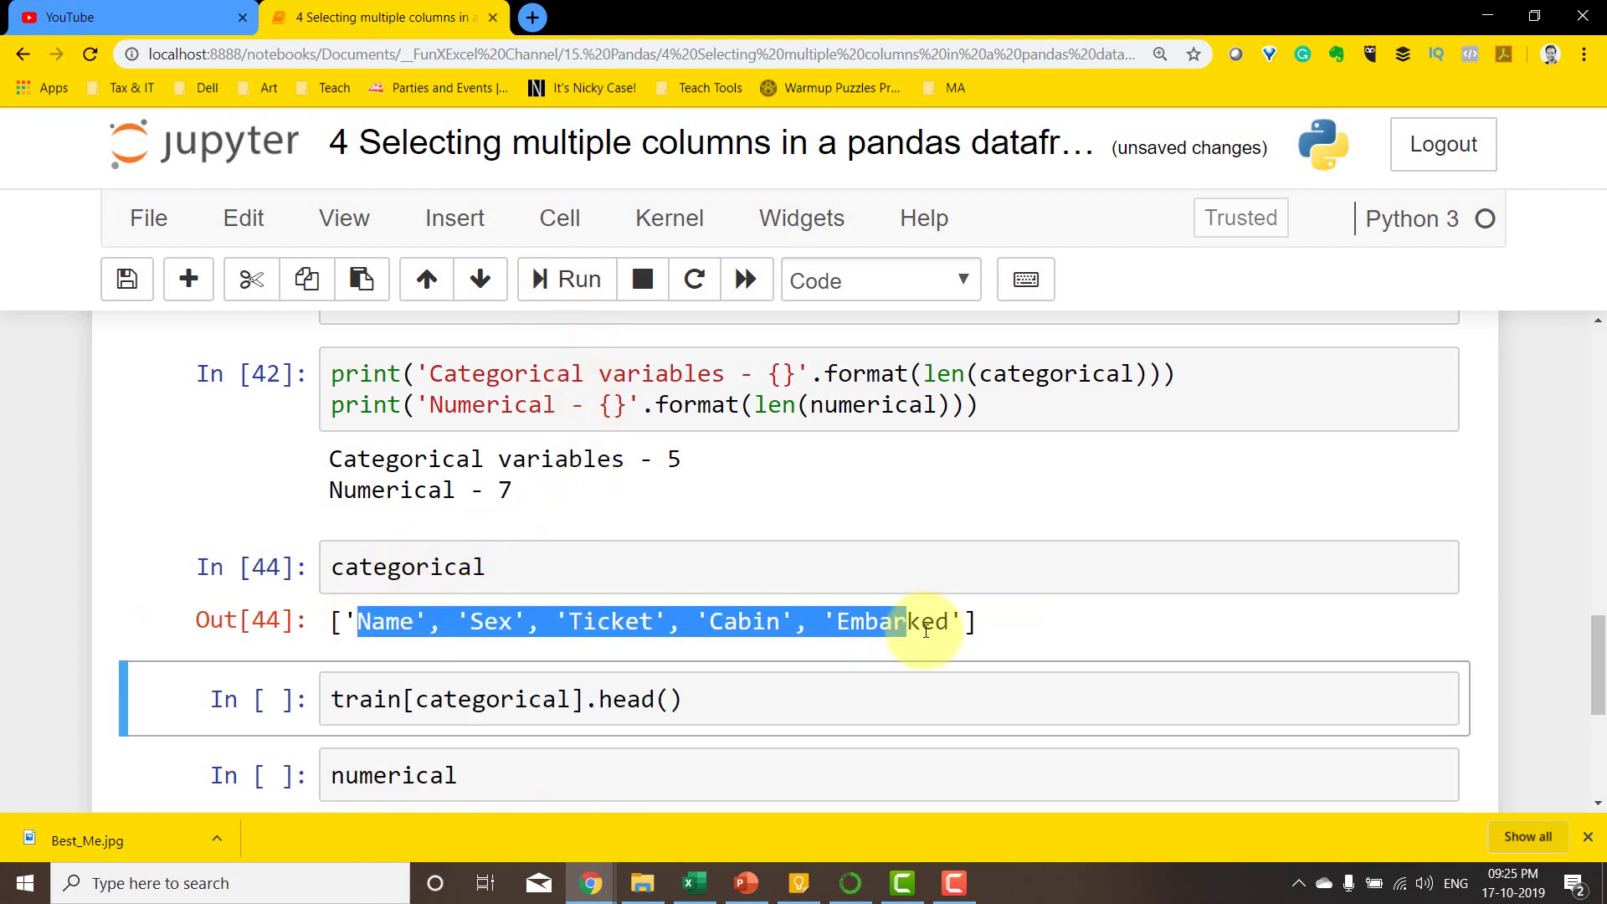
click(990, 638)
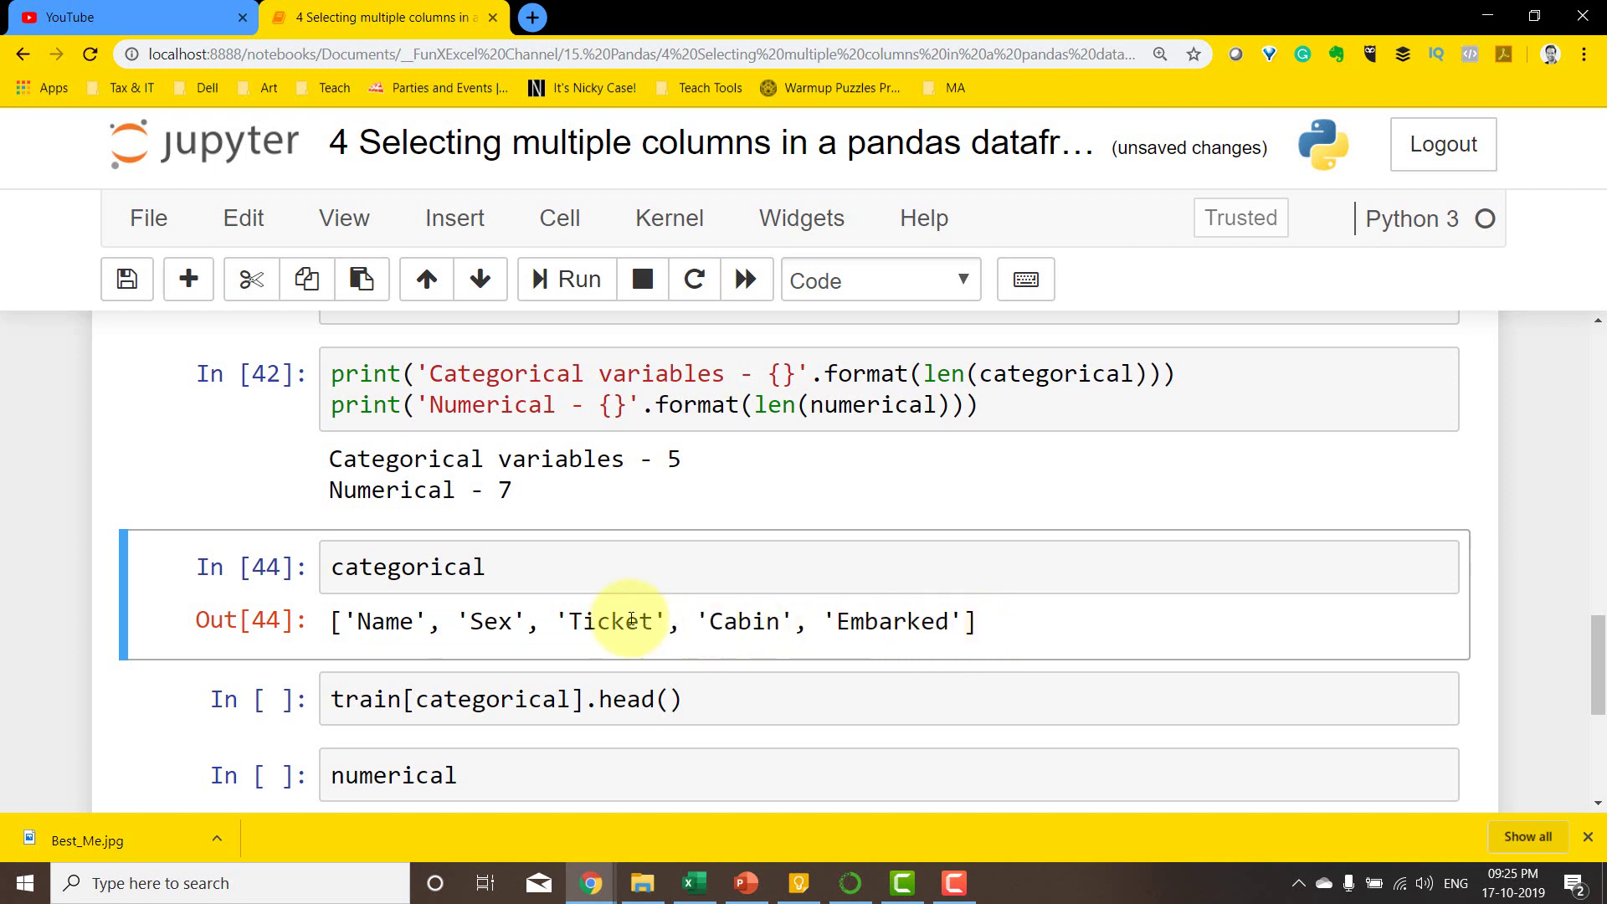
scroll(595, 614, down, 1)
scroll(593, 614, down, 1)
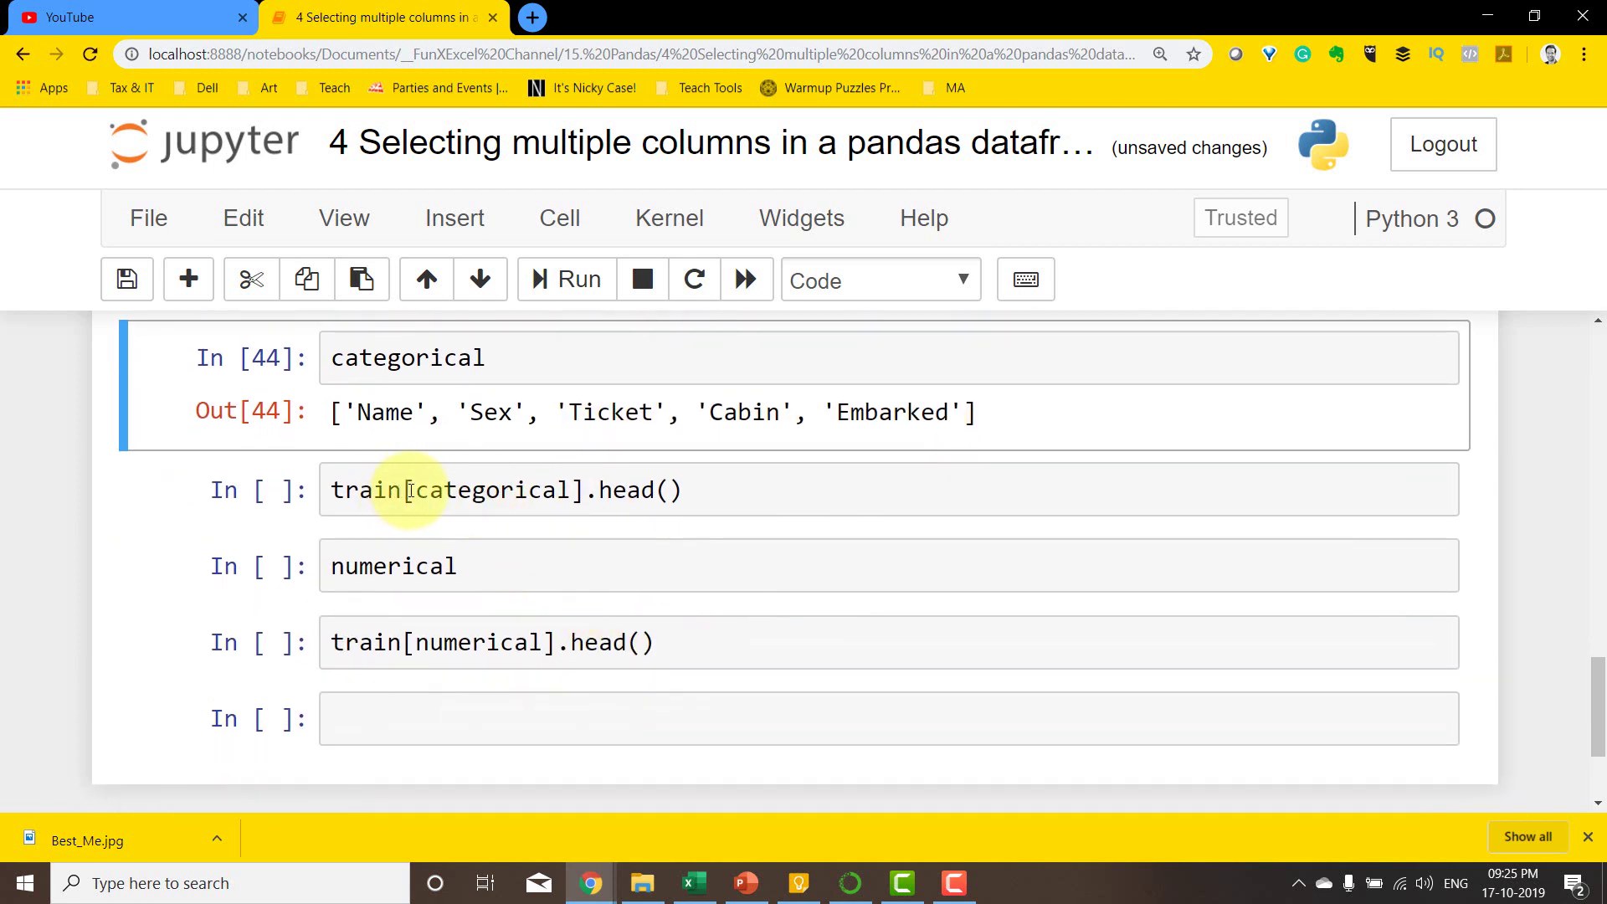
Step: Run train[categorical].head() and place the caret at the start of its code
mouse_move(415, 490)
mouse_down()
mouse_move(575, 493)
mouse_move(414, 490)
mouse_up()
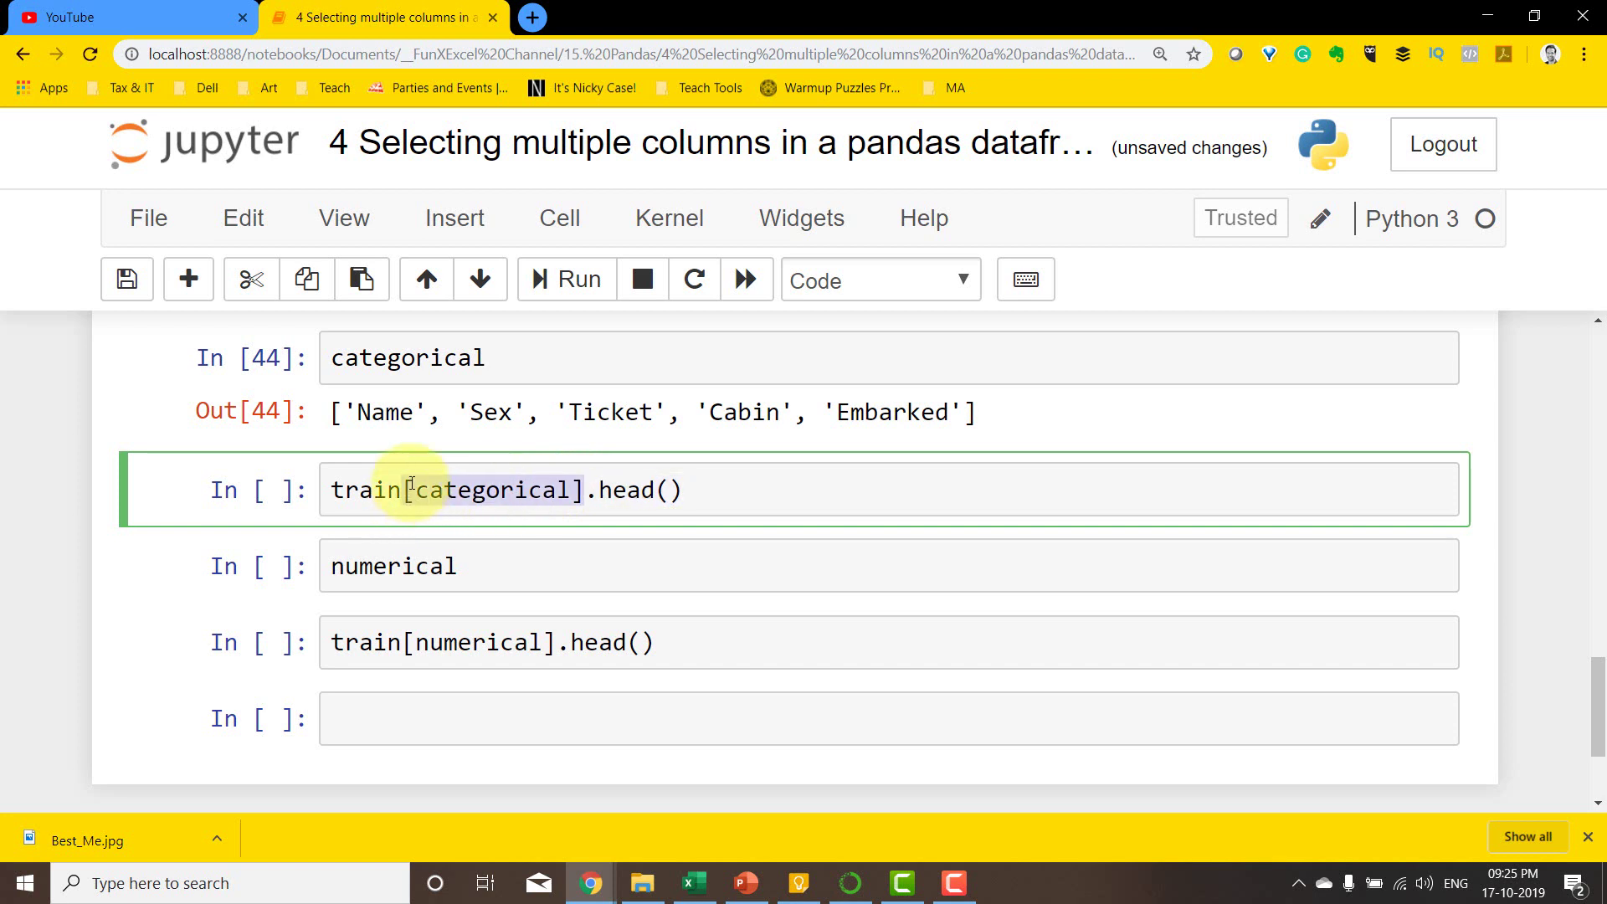
click(610, 490)
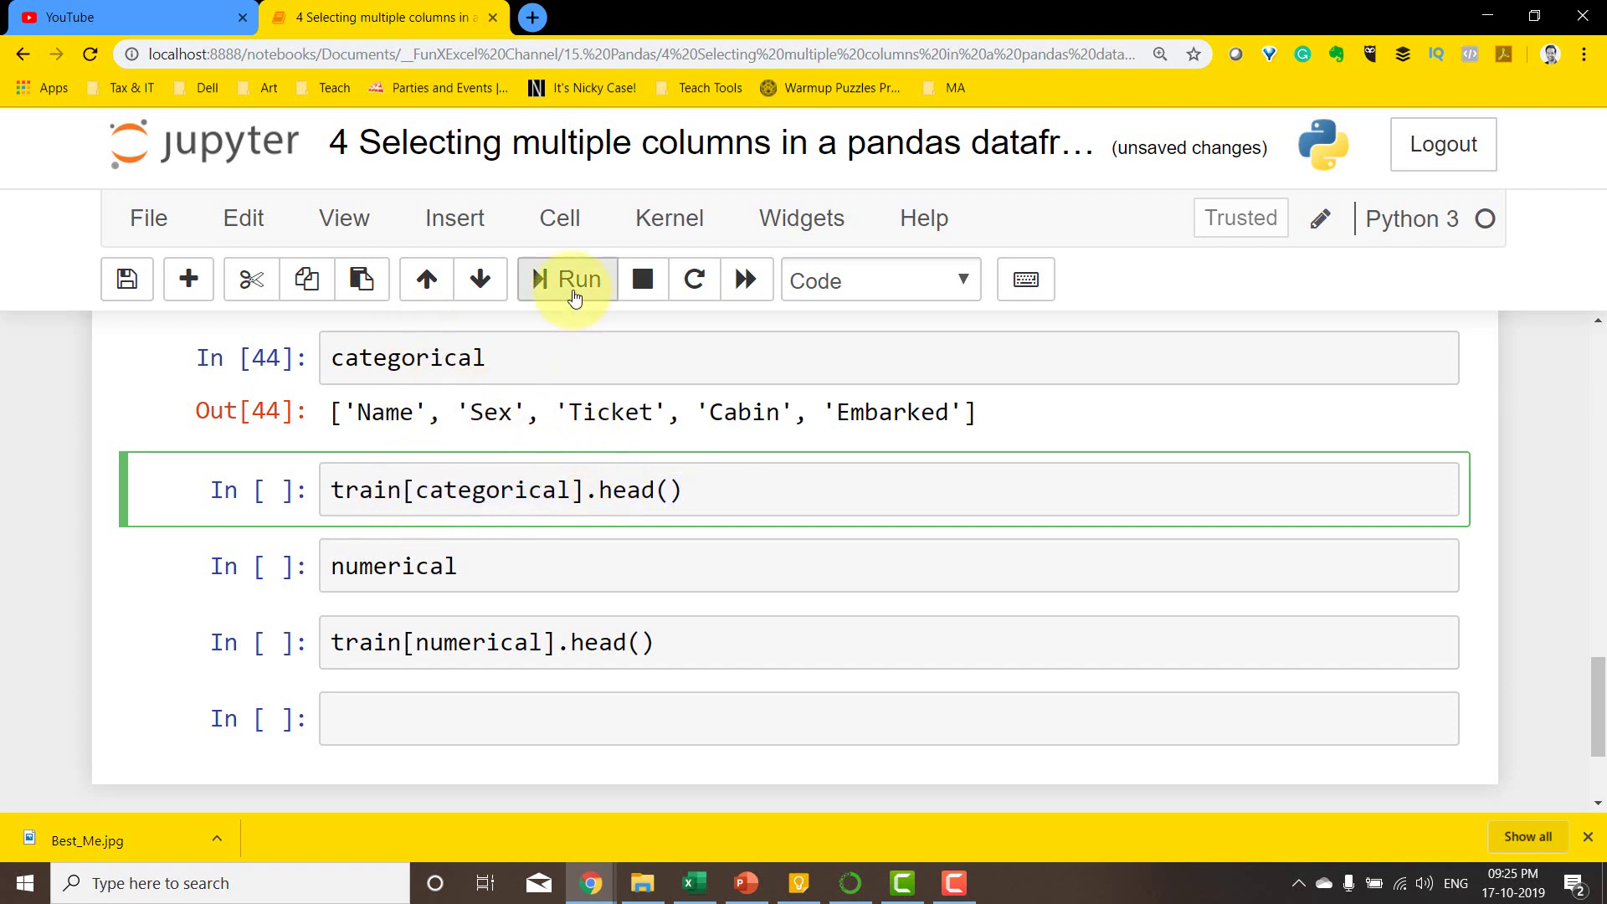
click(576, 280)
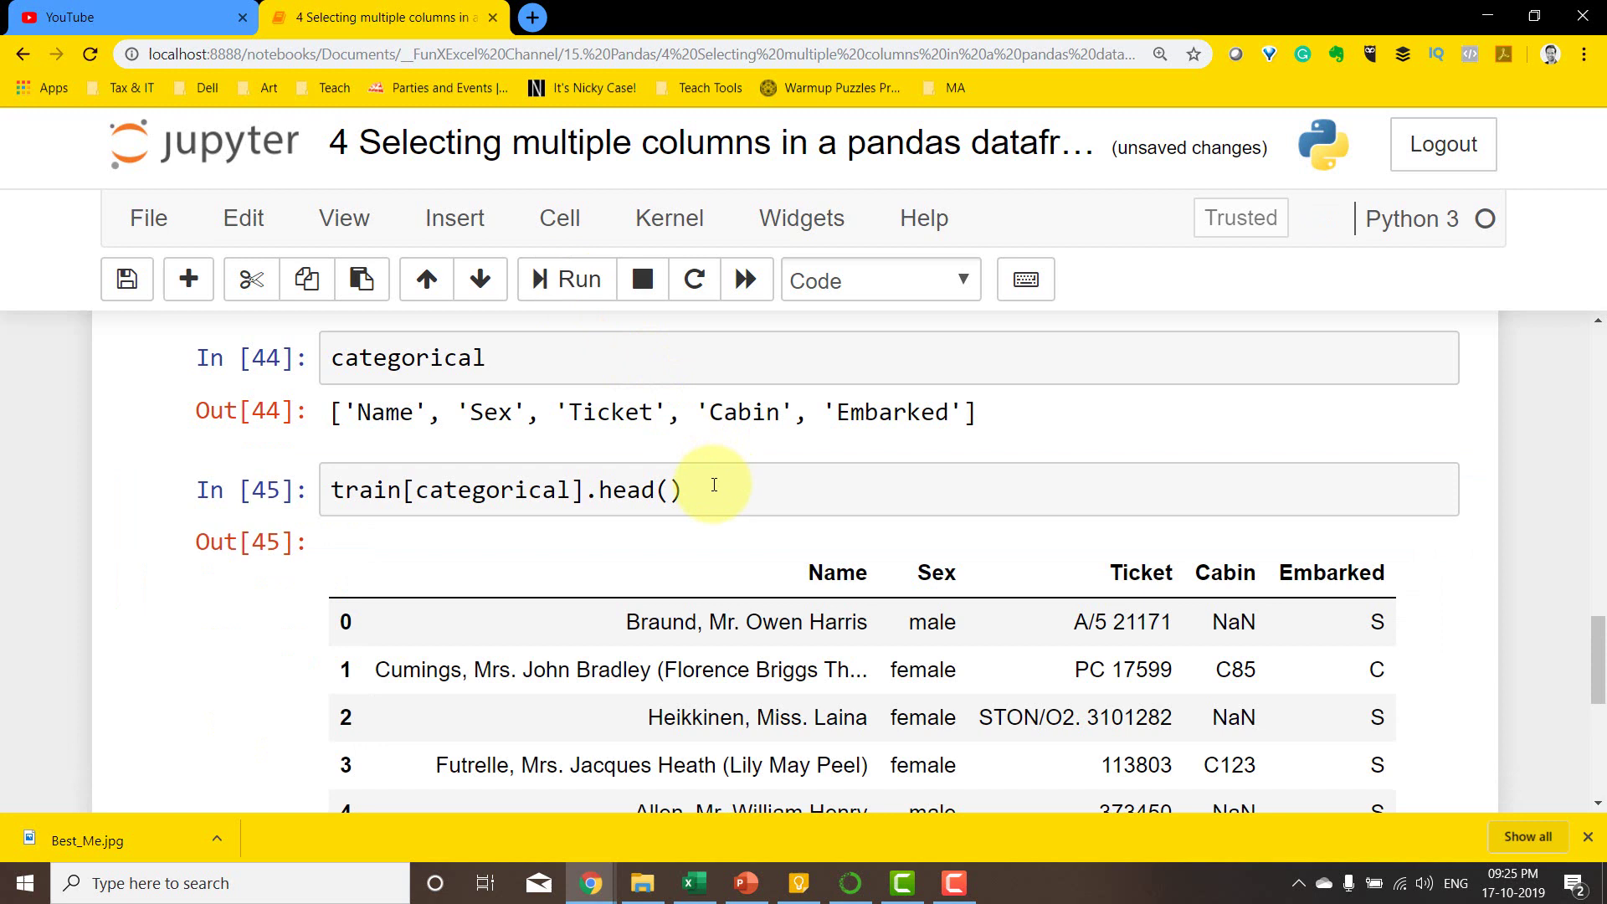
scroll(715, 489, down, 2)
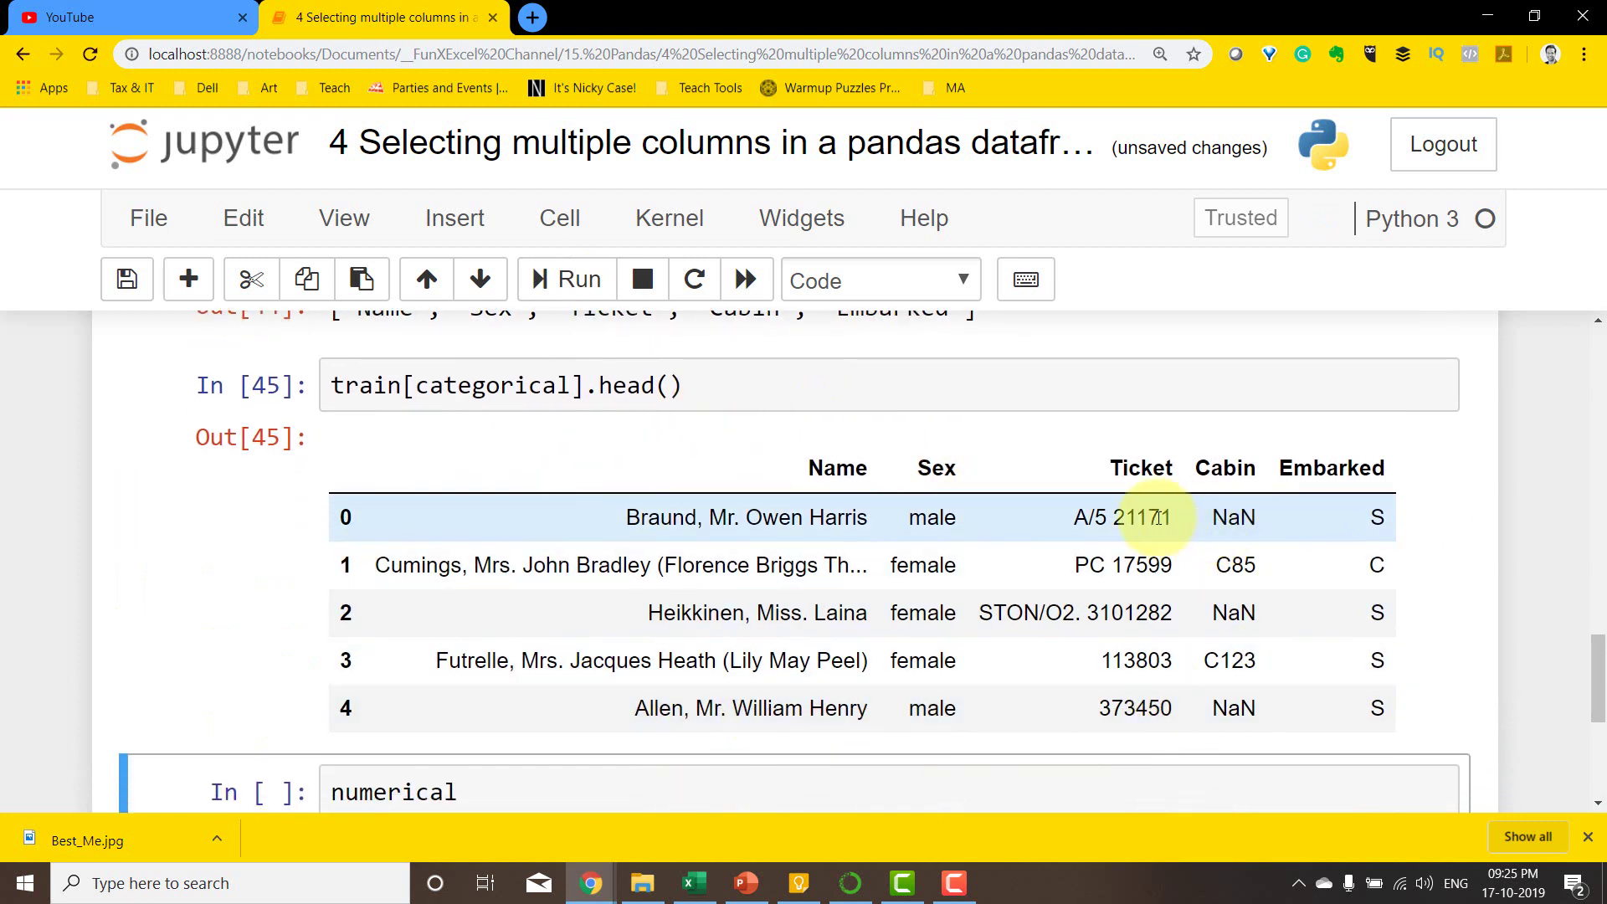
click(334, 385)
text(df )
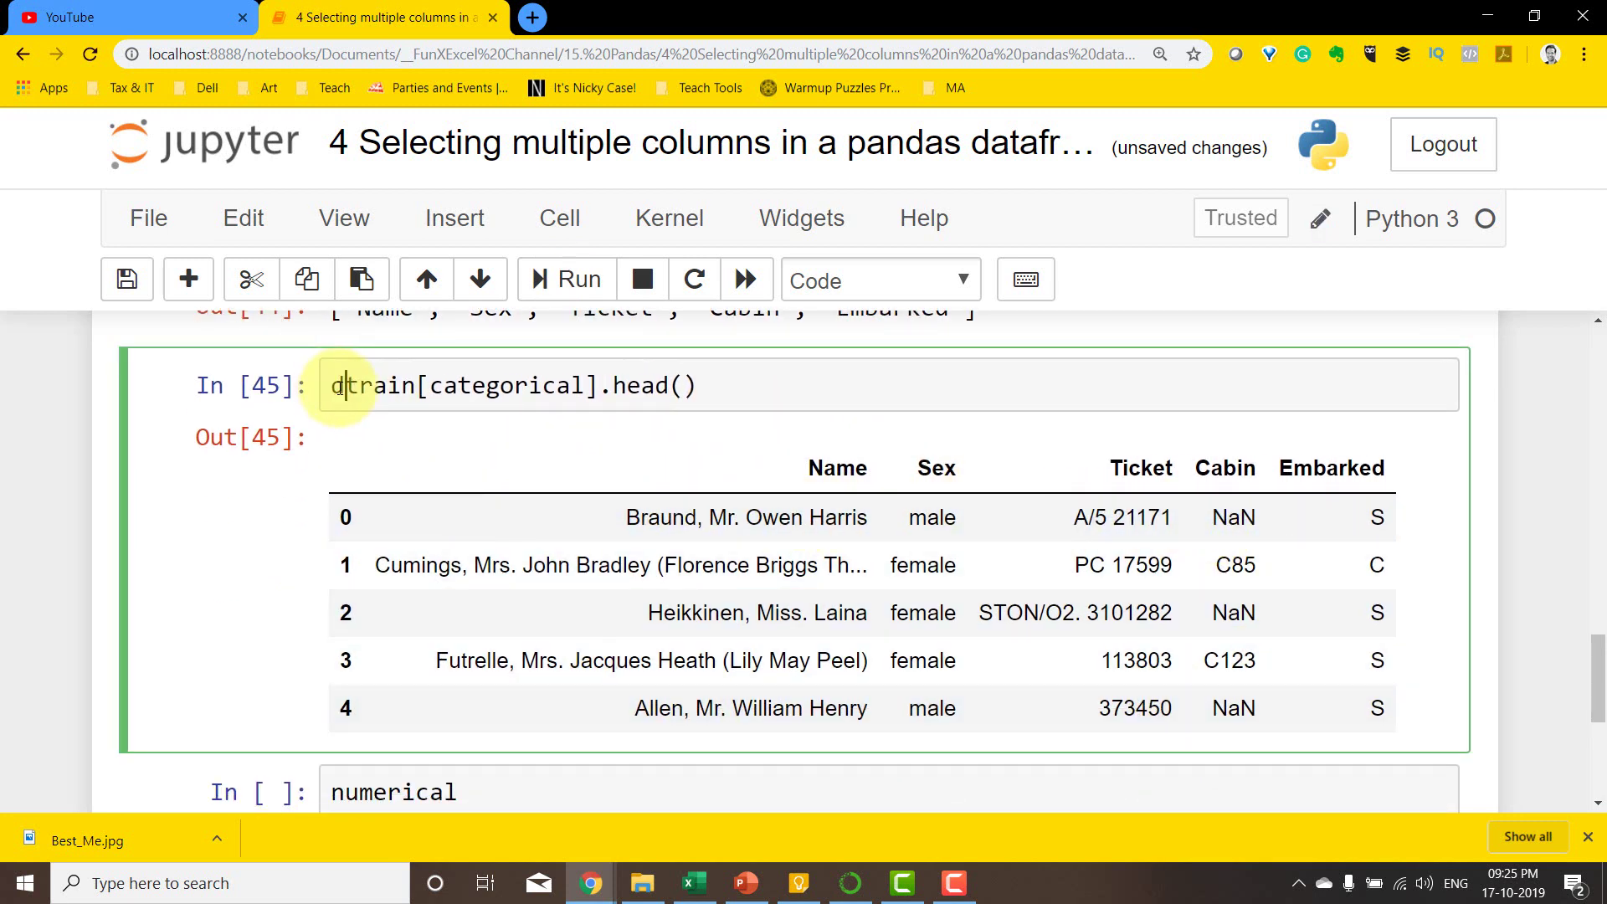
text(=)
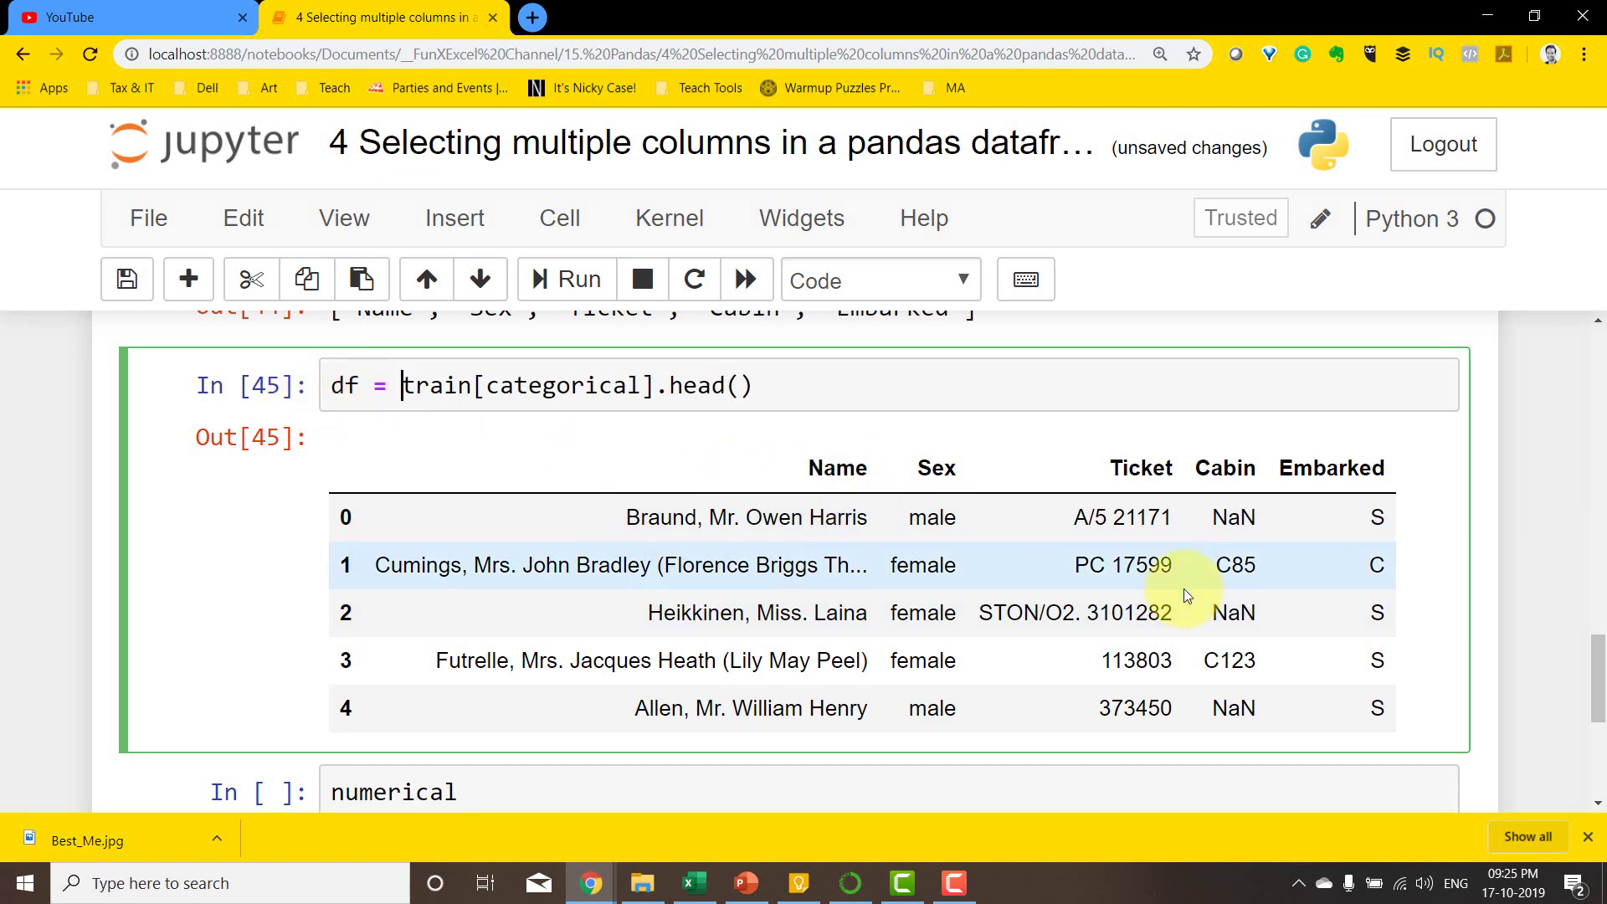
scroll(702, 638, down, 3)
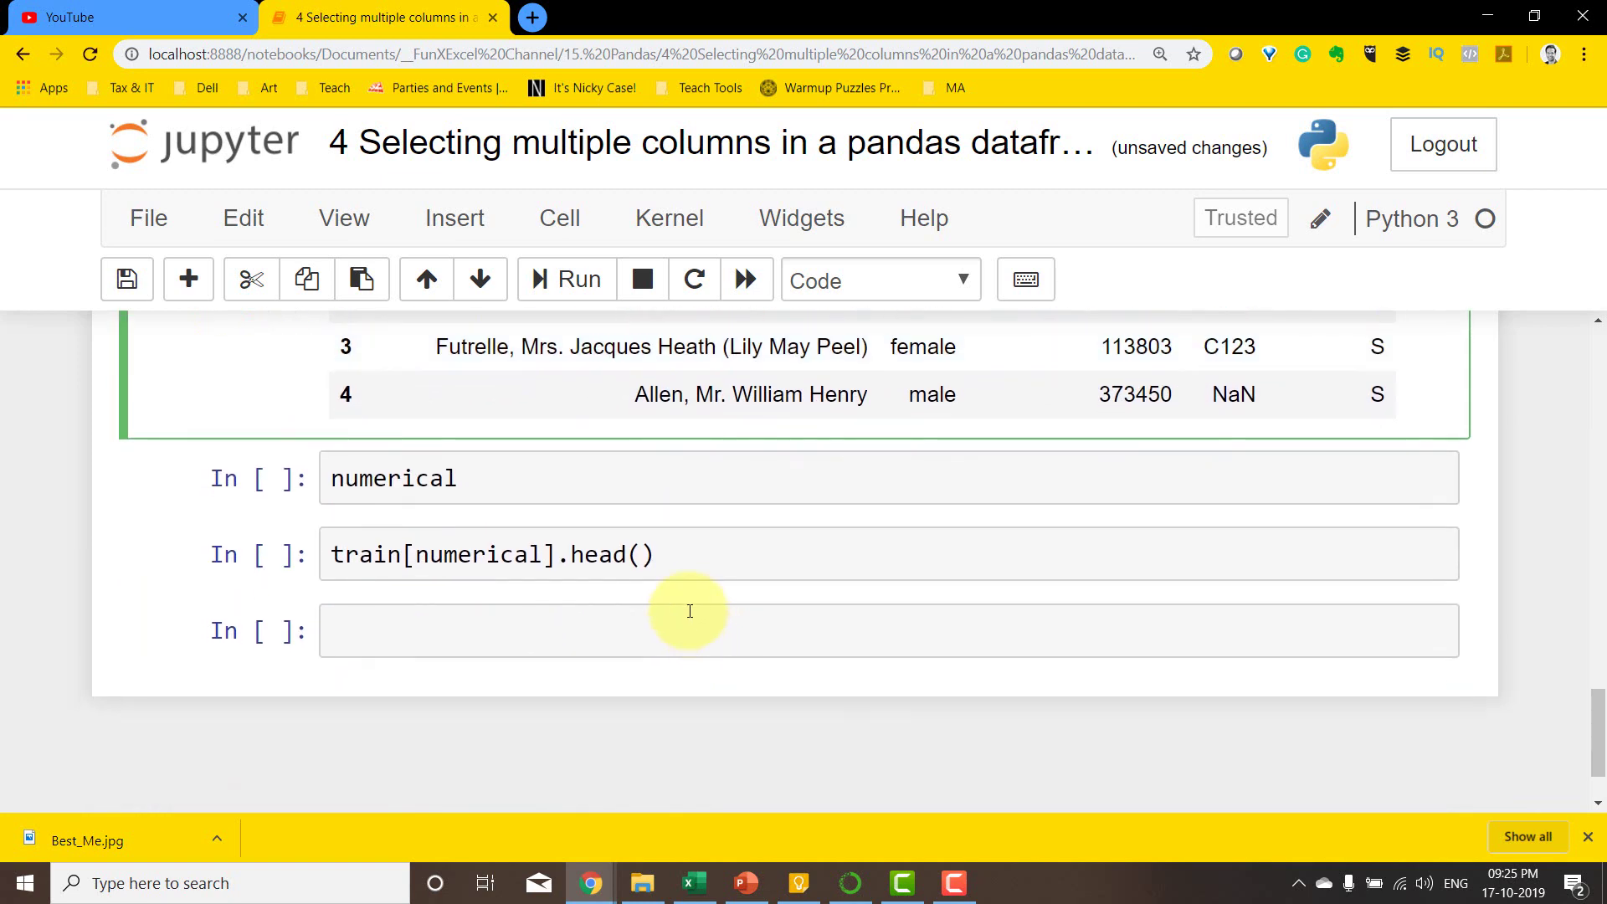
Step: Run the numerical list cell, then run train[numerical].head() to preview those seven columns
click(500, 481)
click(566, 279)
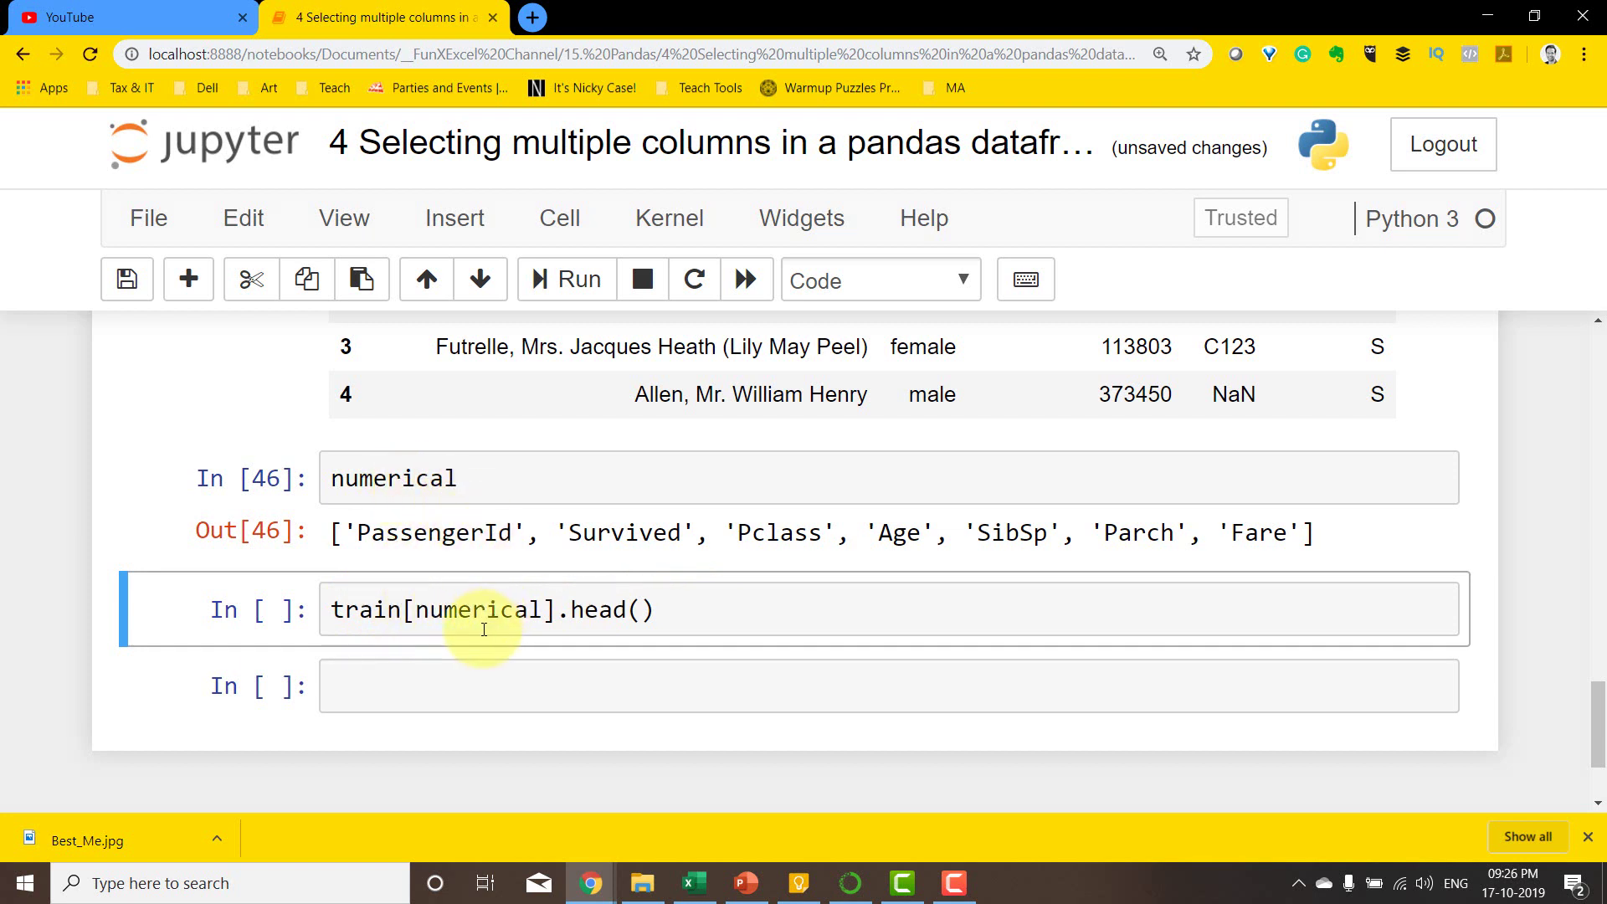
click(446, 610)
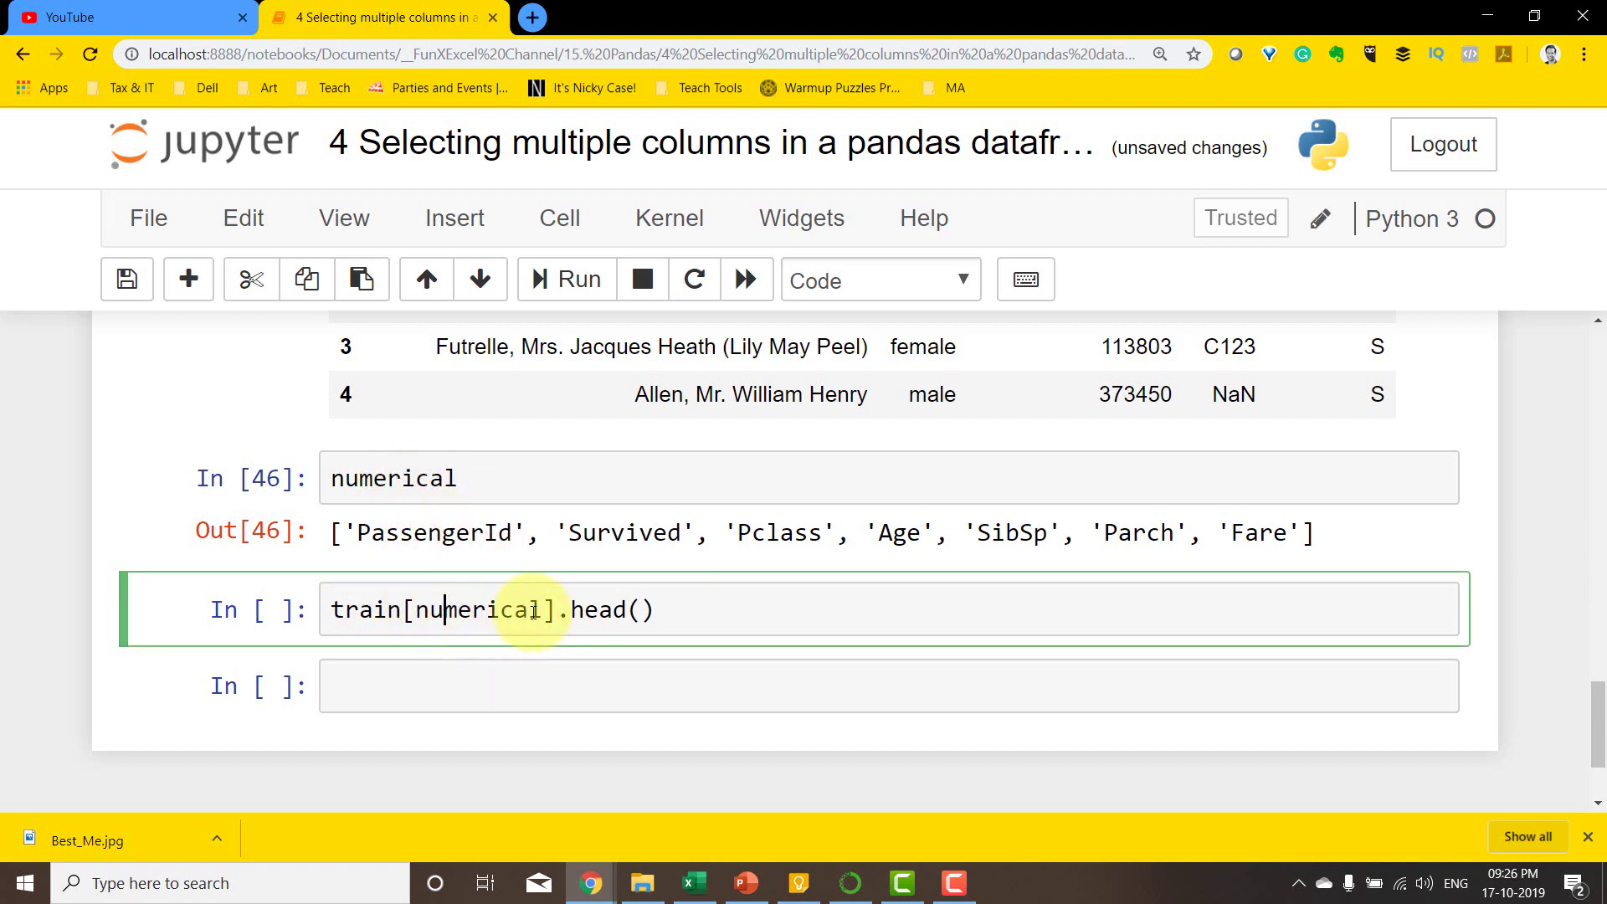
click(567, 280)
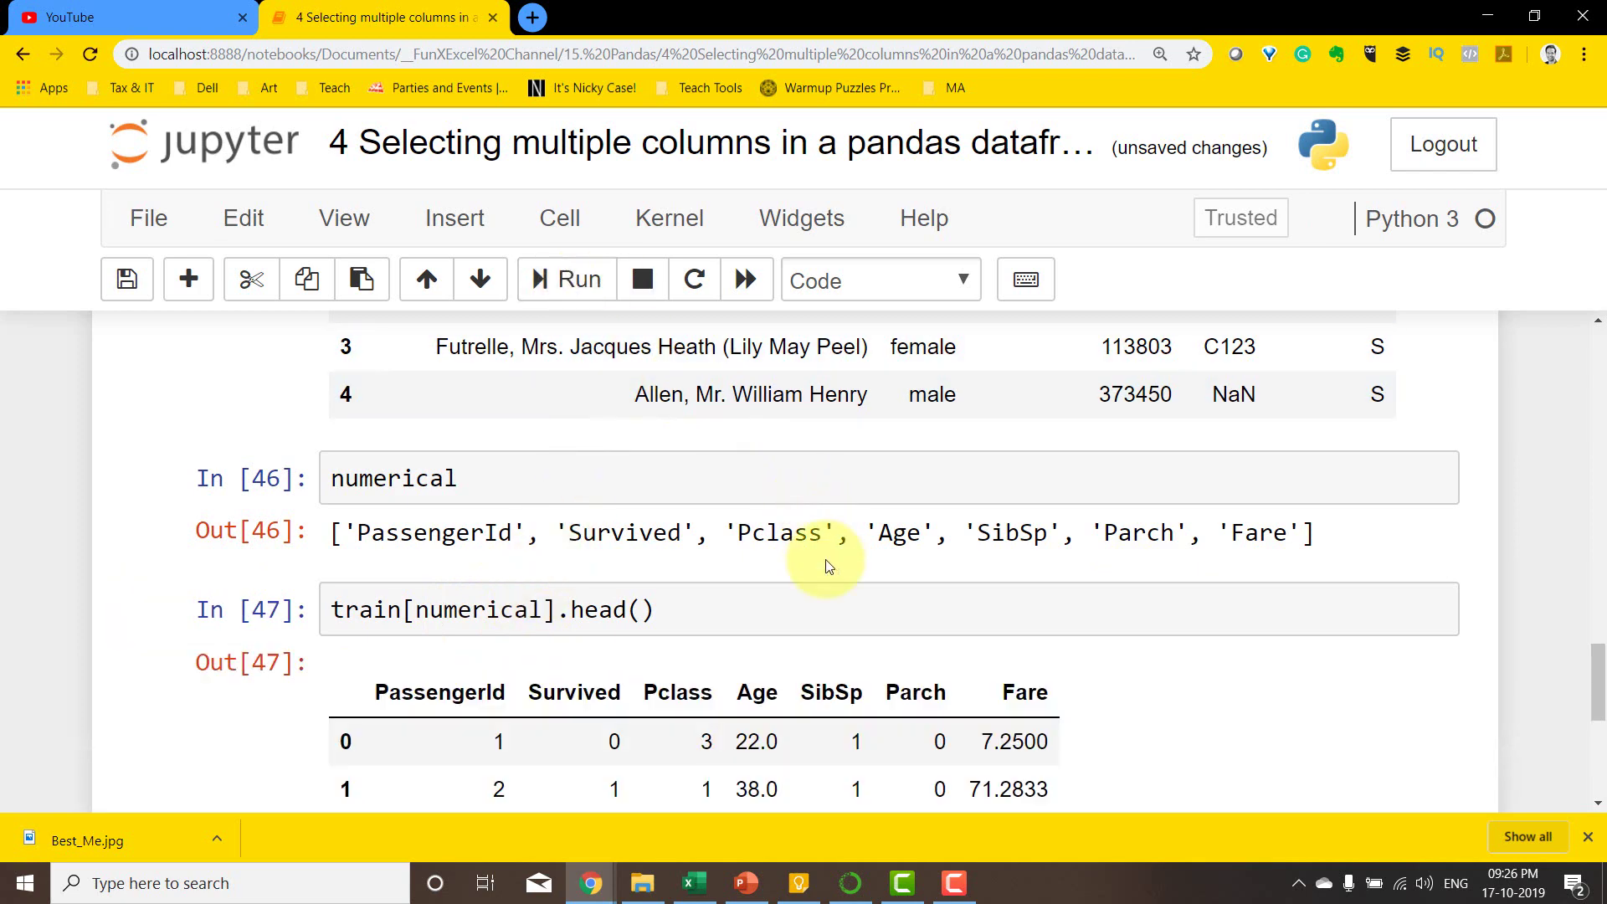
scroll(826, 565, down, 3)
scroll(844, 577, up, 2)
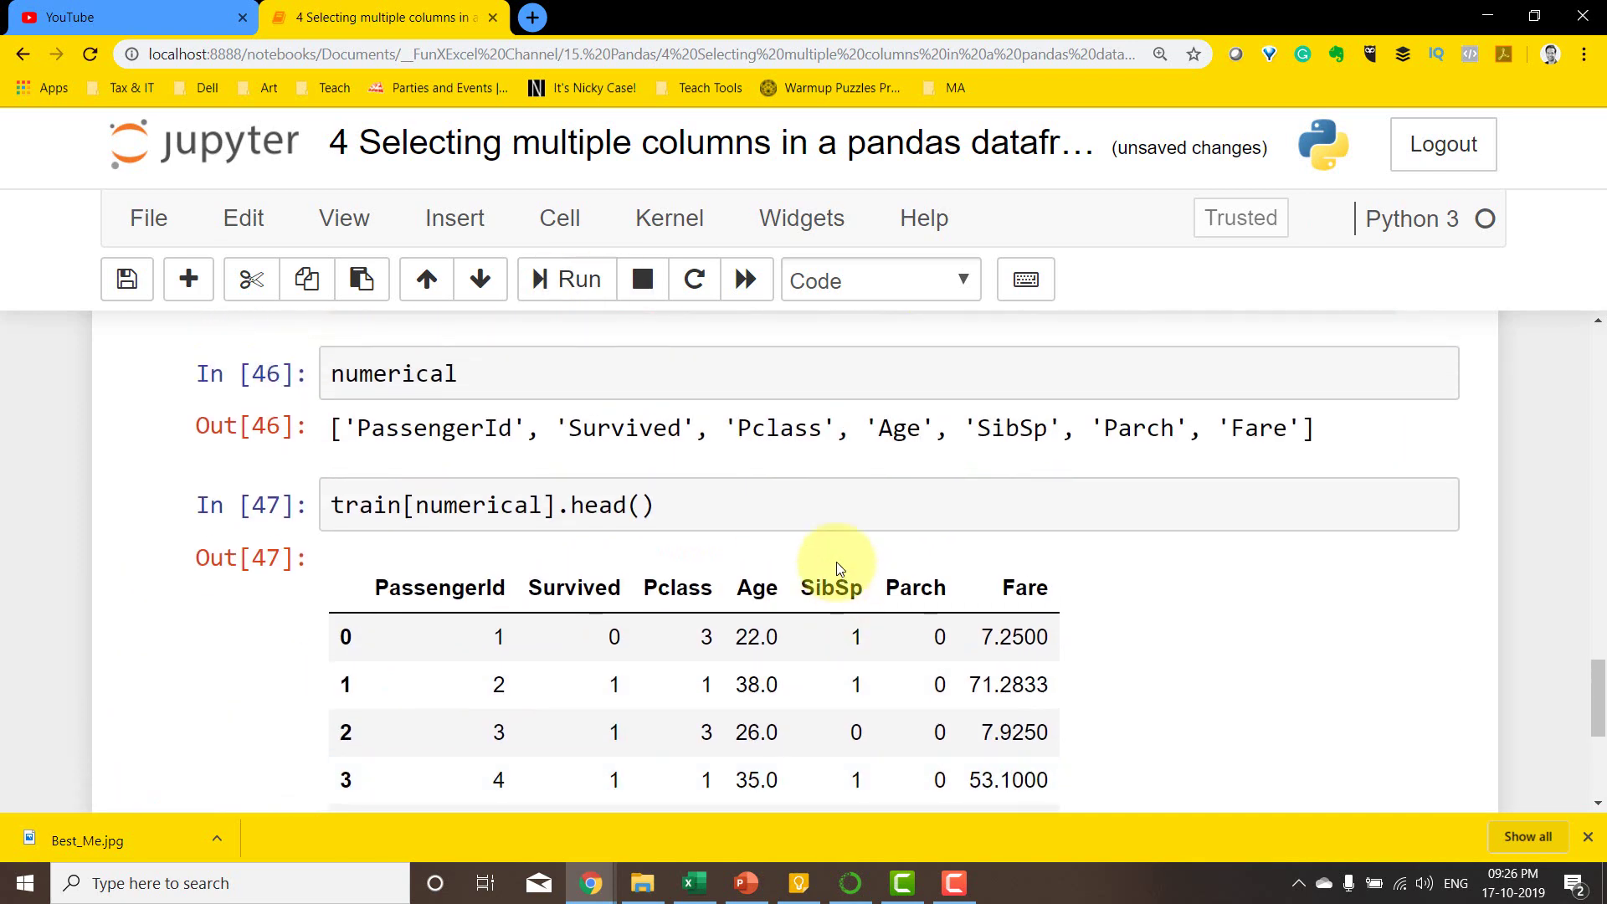